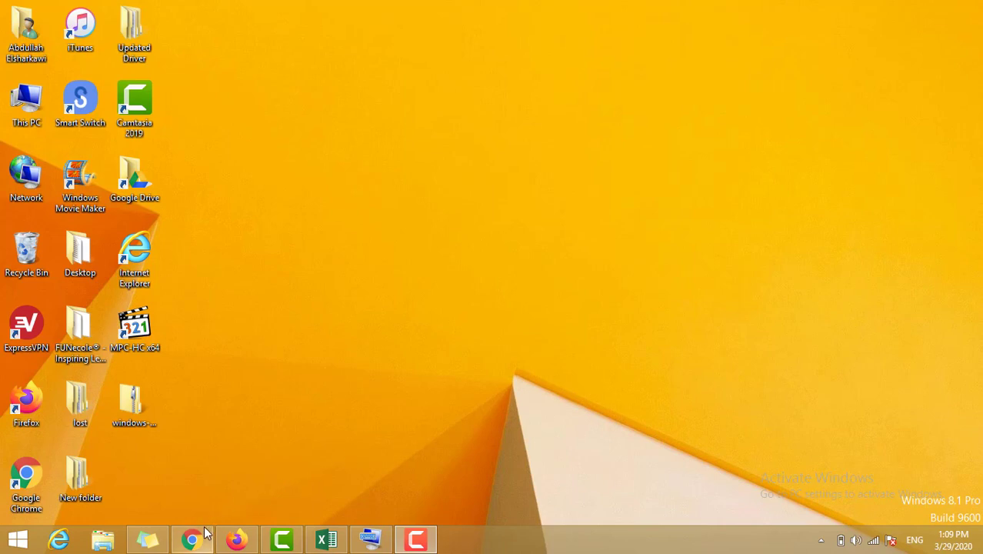
Switch to Chrome and look through the class list and posts on the Edmodo home page.
mouse_move(204, 531)
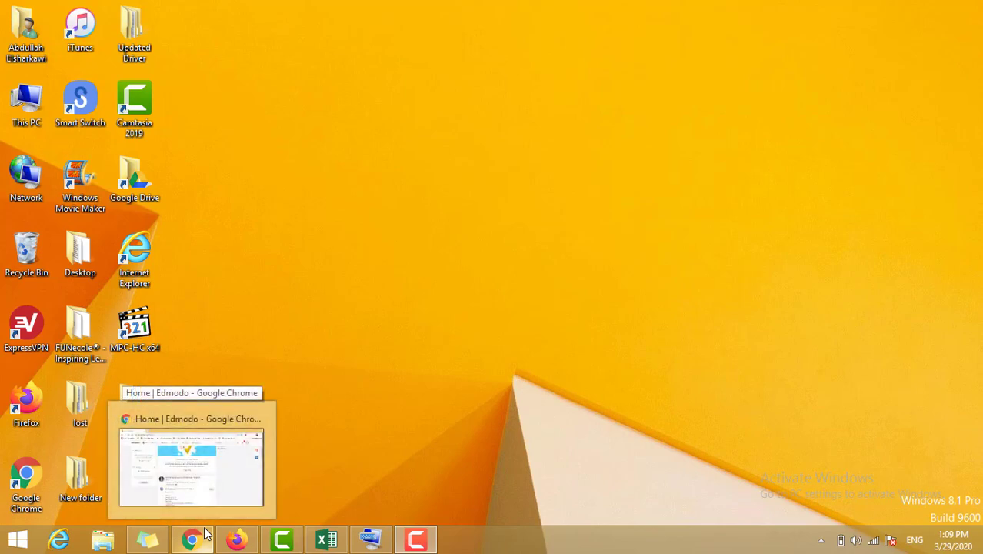
click(205, 532)
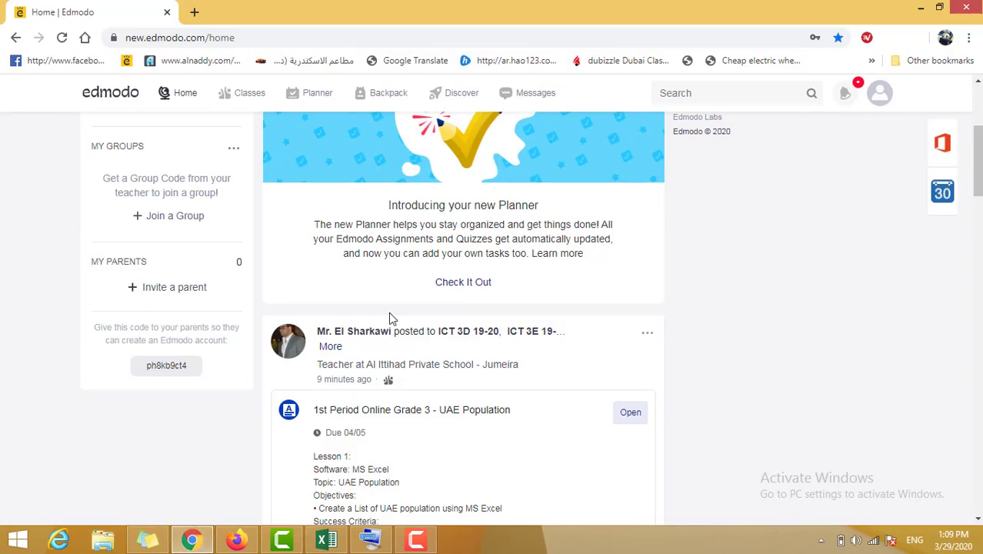
scroll(389, 351, up, 3)
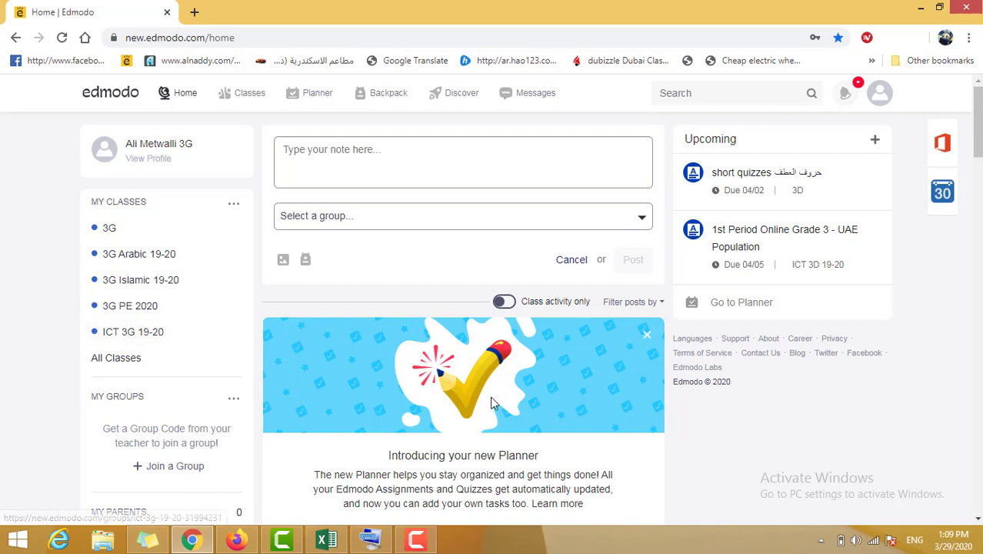
scroll(492, 394, down, 4)
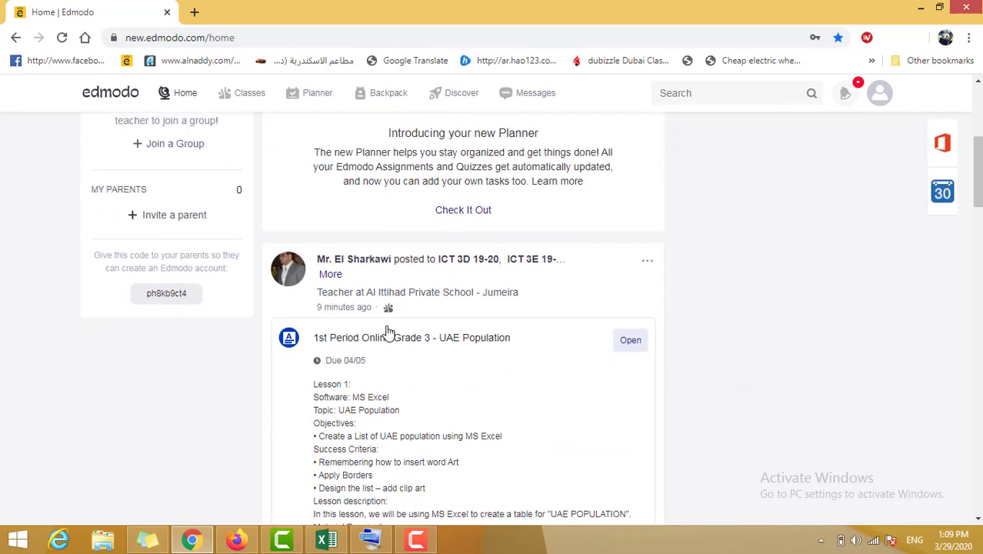
scroll(450, 293, down, 6)
scroll(456, 282, down, 10)
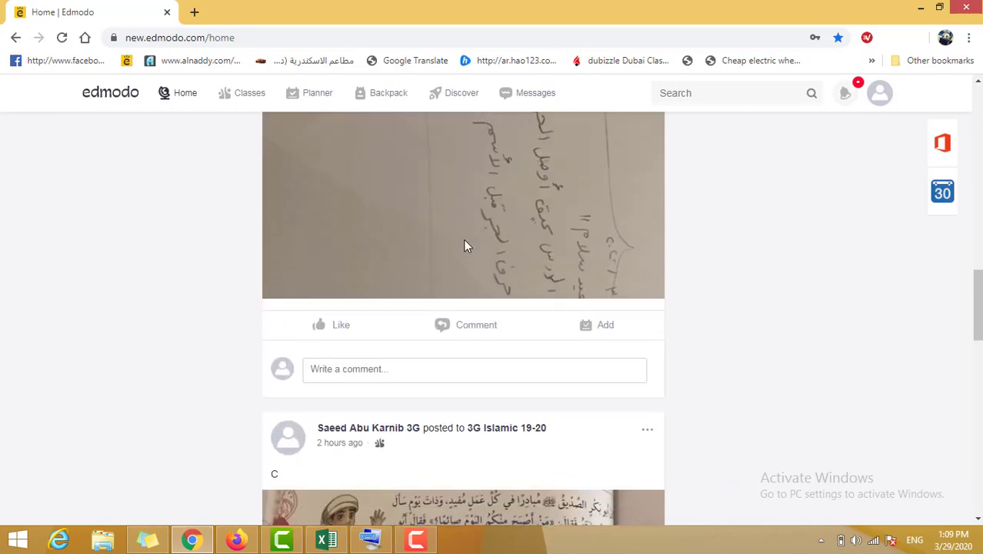
scroll(477, 162, down, 6)
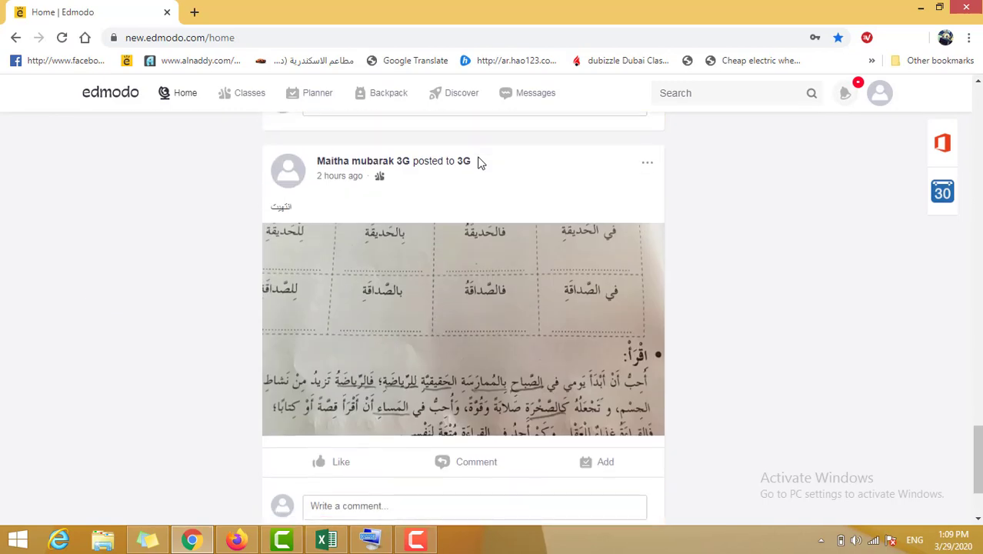
scroll(481, 157, up, 5)
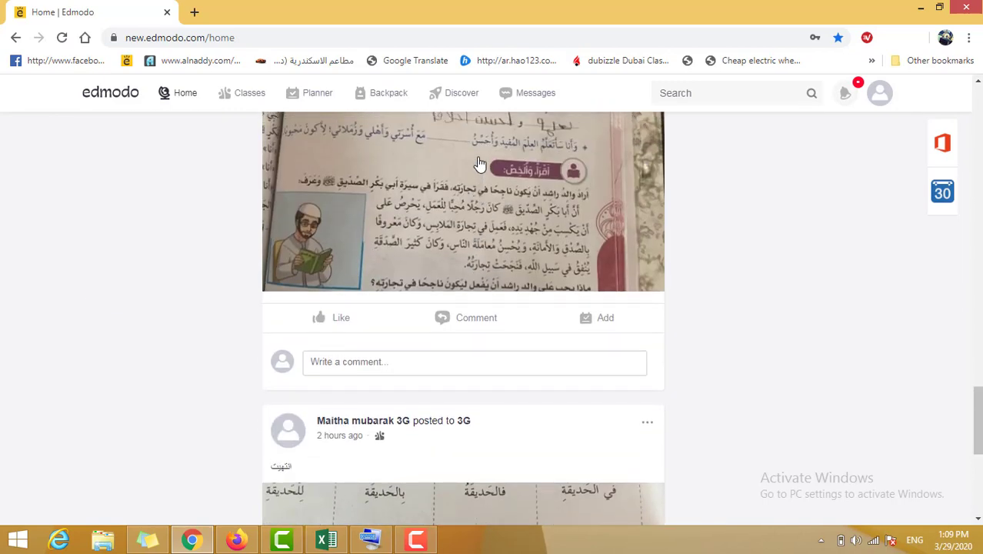
scroll(477, 166, up, 15)
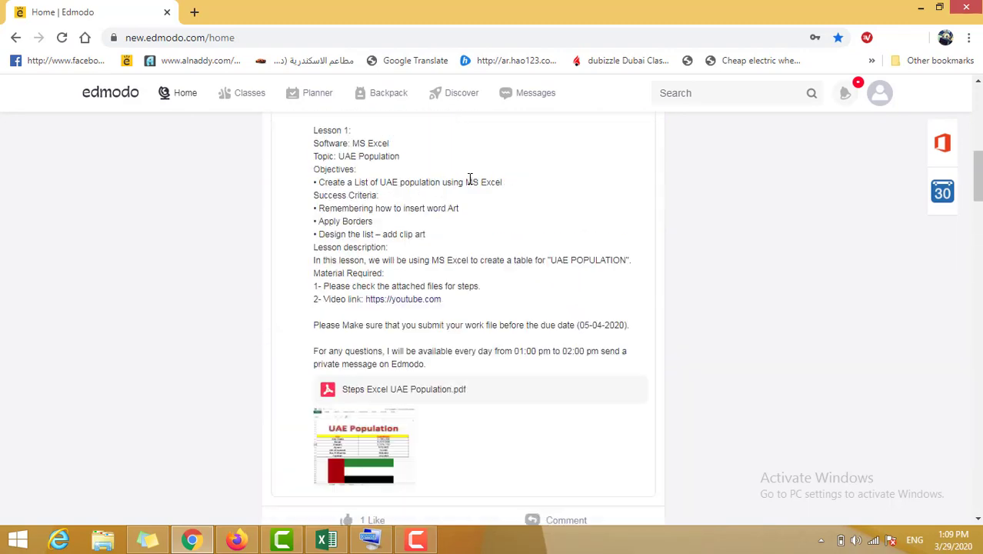
scroll(470, 178, up, 10)
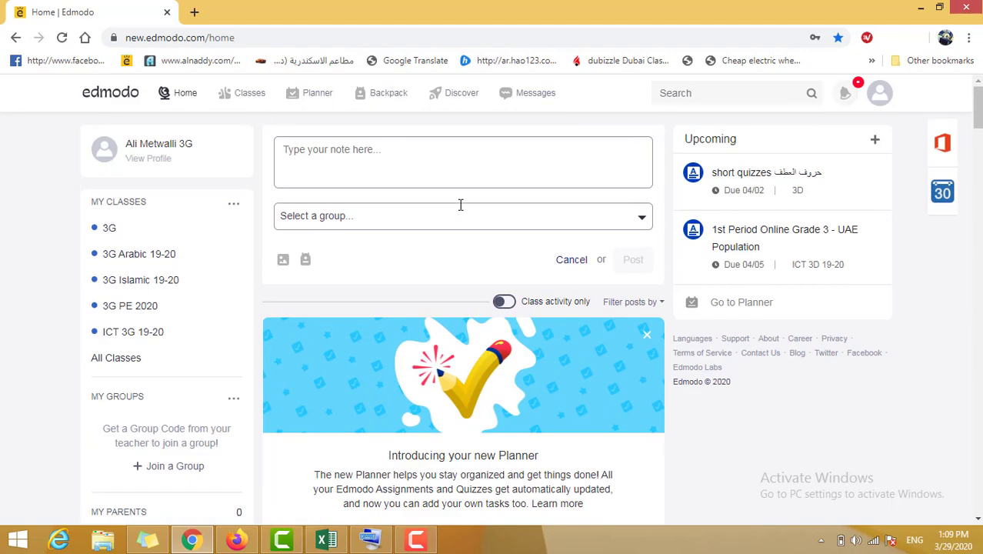
Open the ICT 3G 19-20 class and read the "1st Period Online Grade 3 - UAE Population" assignment post.
click(157, 344)
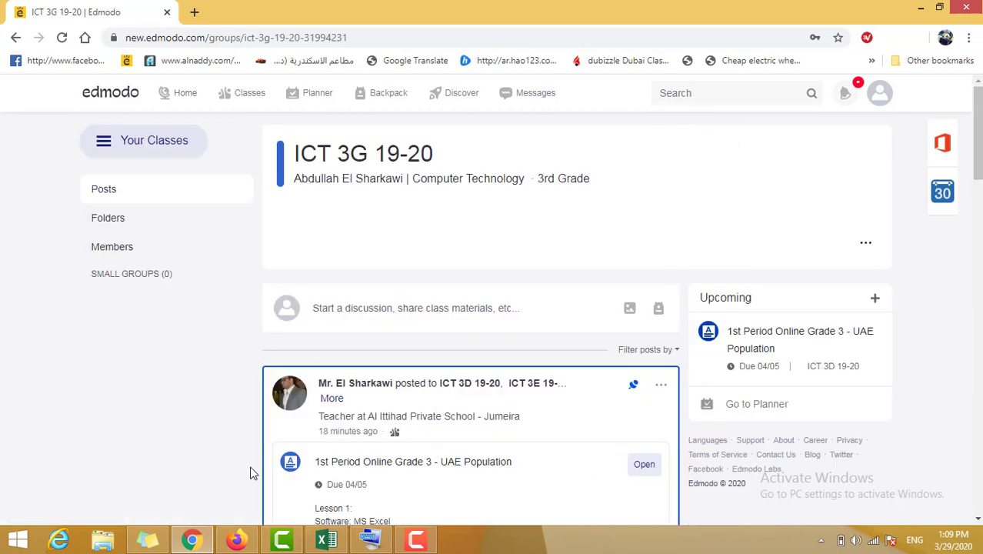
scroll(205, 473, down, 3)
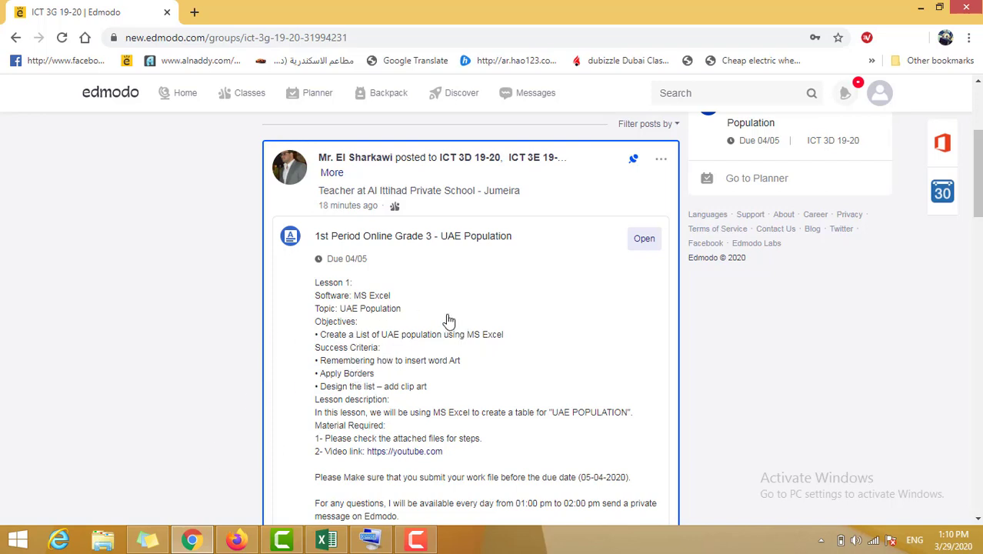
scroll(362, 300, down, 1)
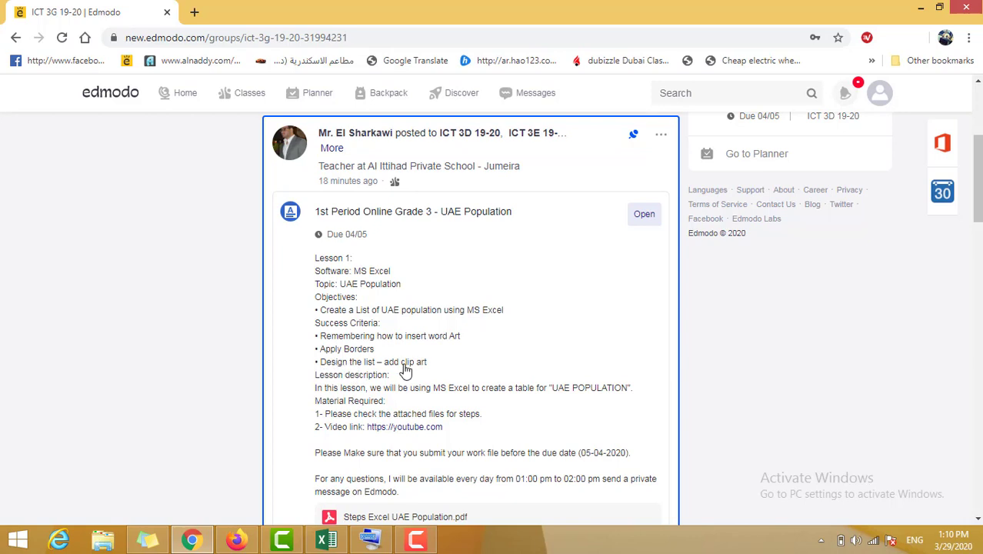
scroll(405, 371, down, 2)
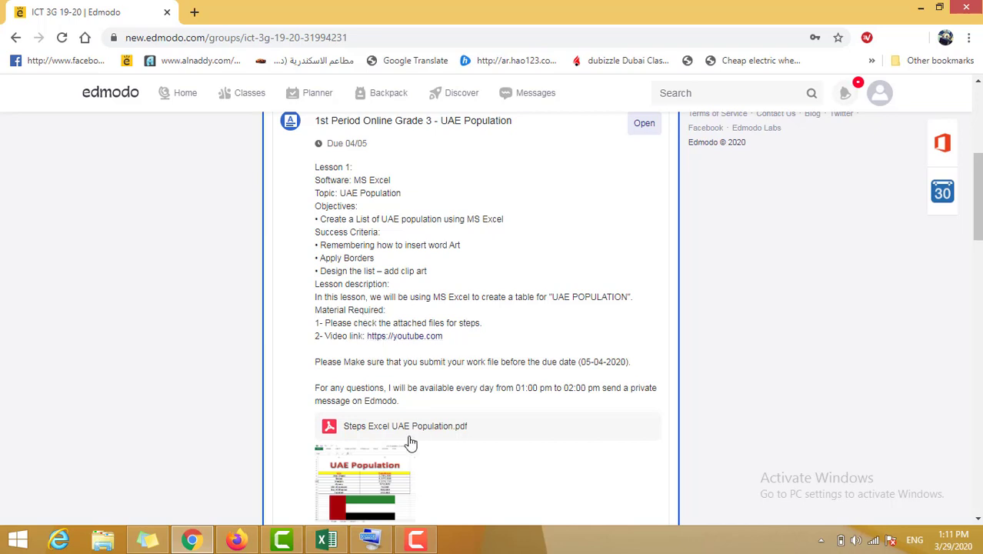
scroll(410, 442, down, 1)
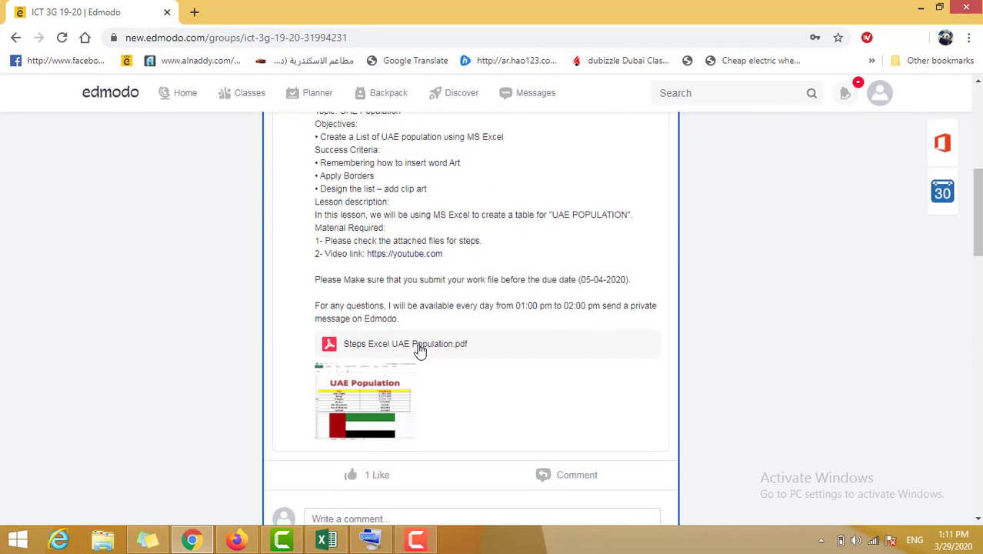
Open the attached Steps Excel UAE Population.pdf, look through all its pages, and close it.
click(420, 350)
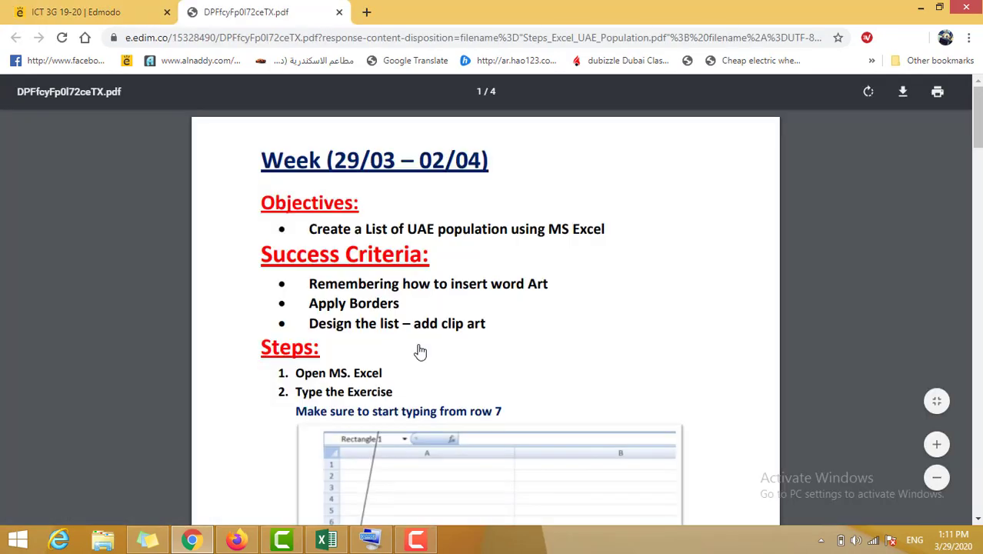
scroll(450, 316, down, 3)
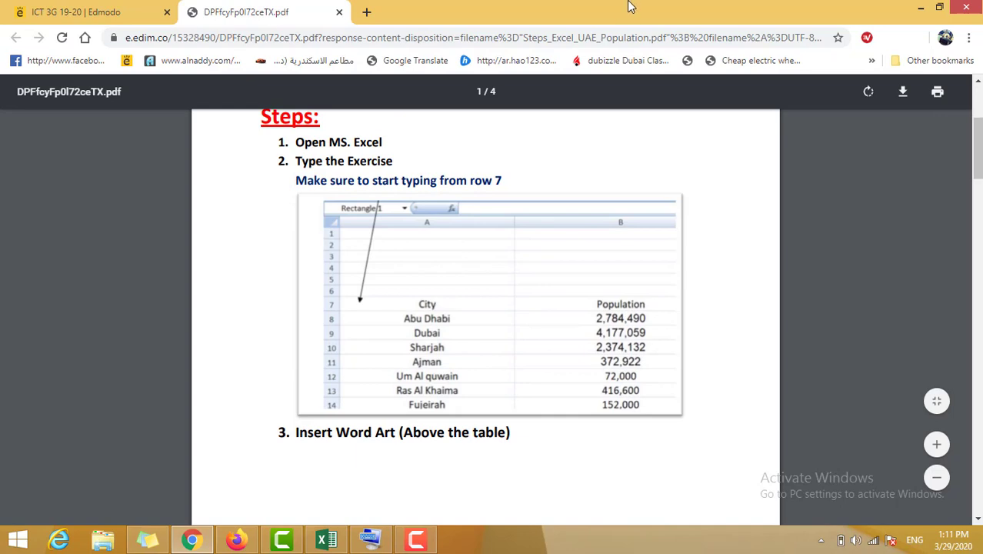
scroll(542, 265, down, 10)
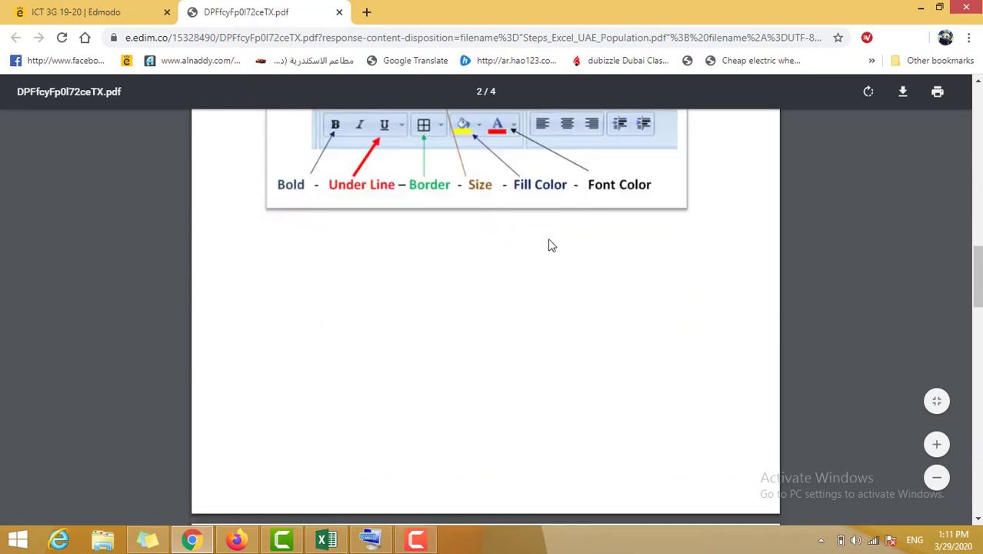
scroll(550, 245, down, 18)
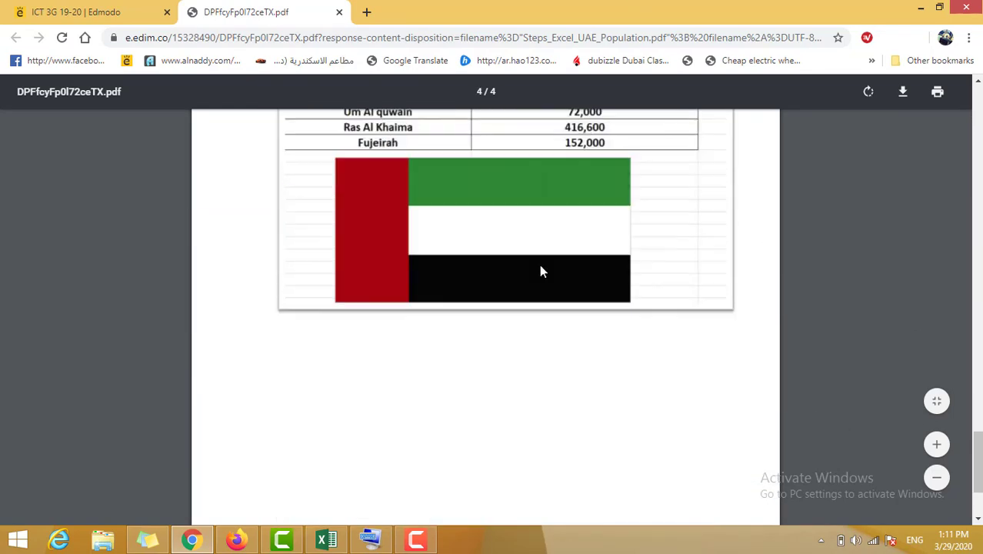
scroll(539, 269, up, 10)
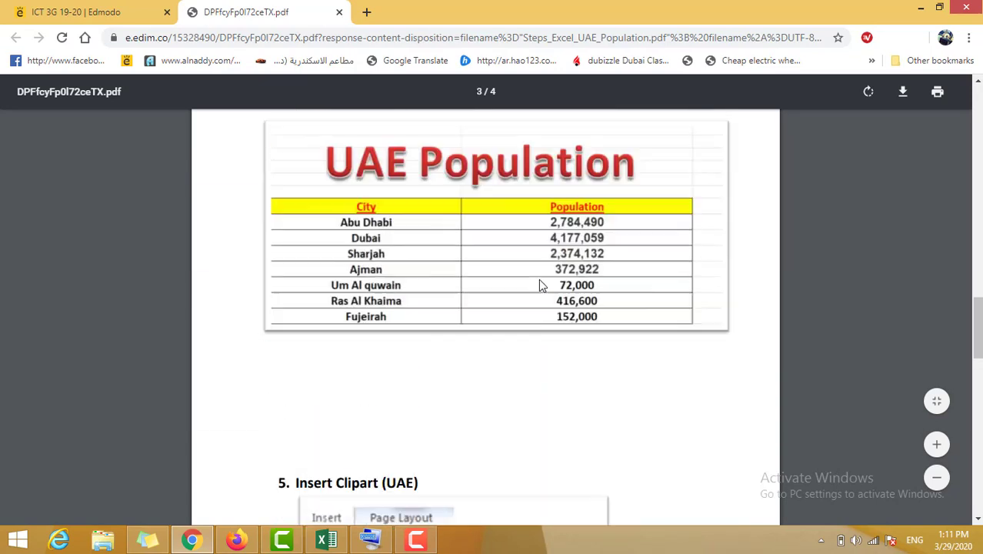
scroll(538, 293, up, 15)
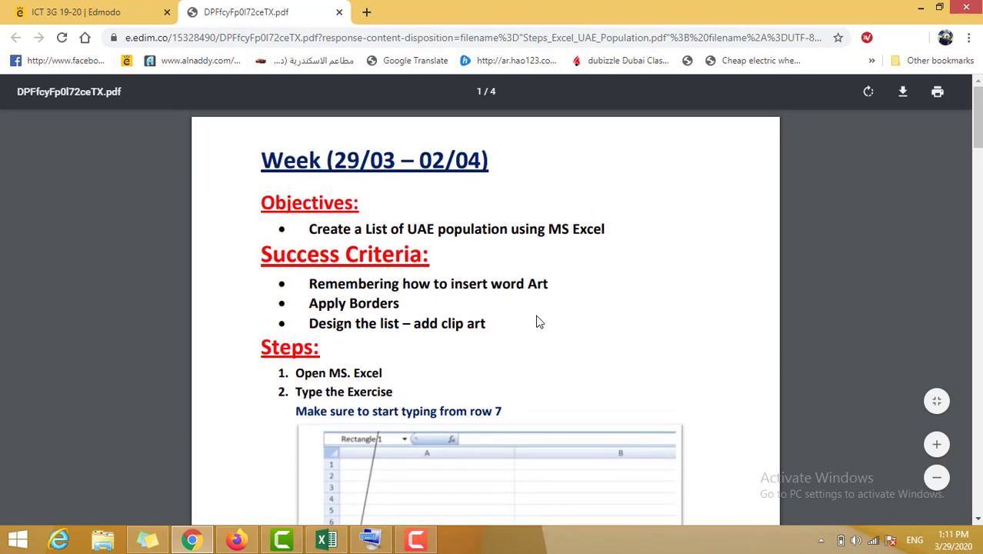
click(340, 12)
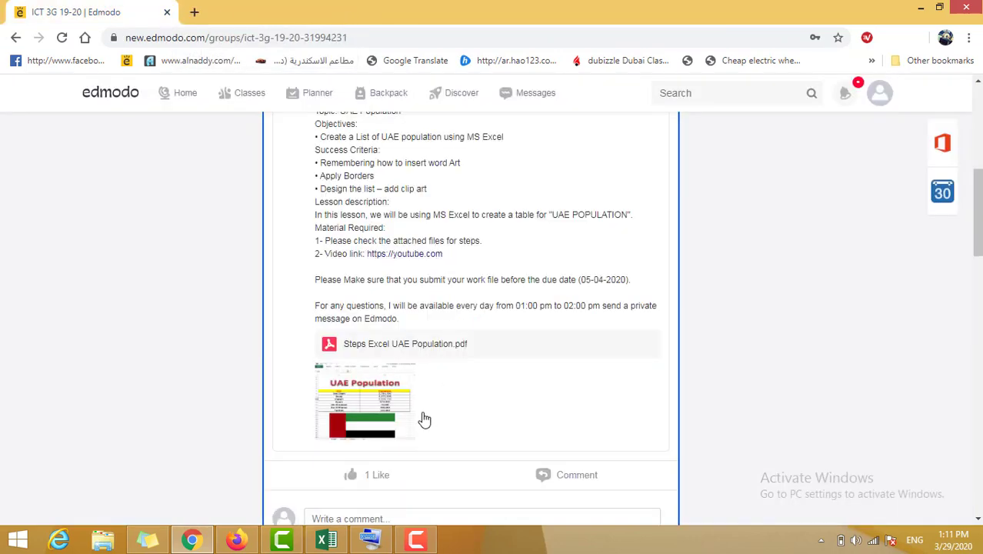
View the attached picture of the finished UAE Population sheet, then check the assignment's video link and return to the post.
click(386, 397)
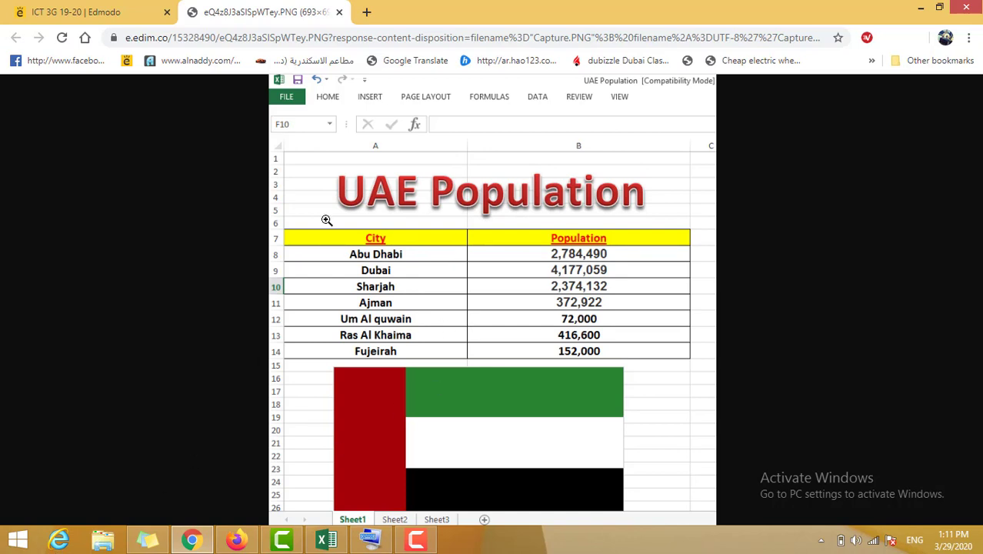
click(117, 20)
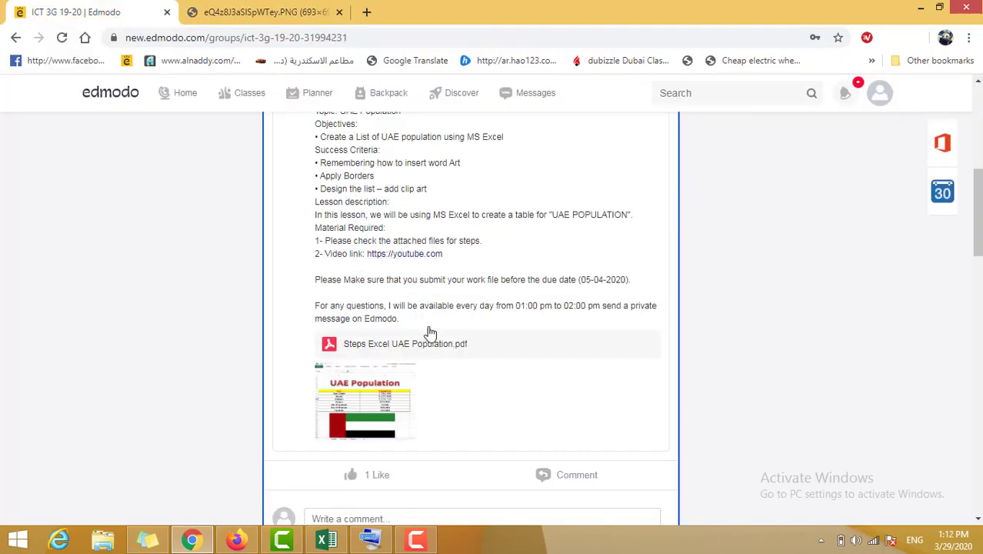
click(405, 254)
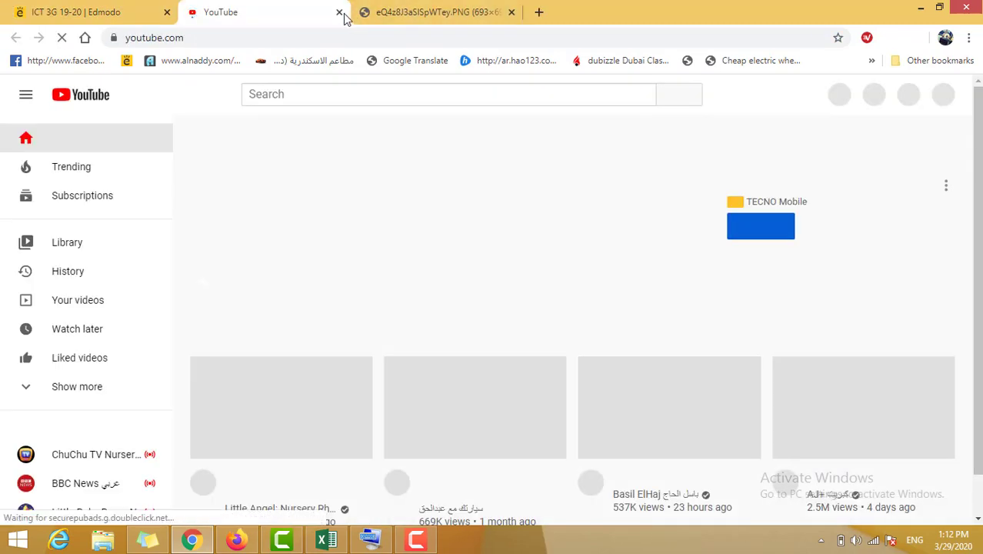
click(339, 13)
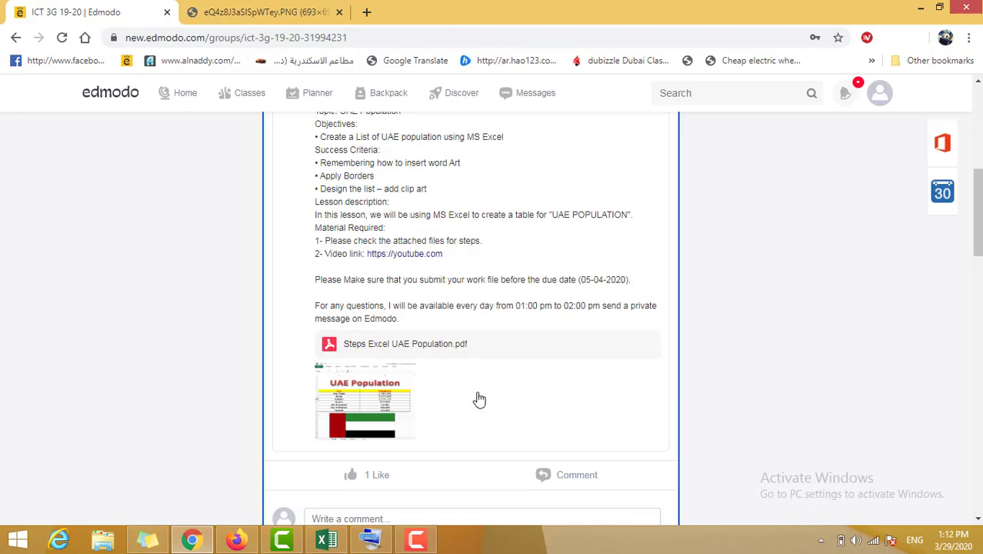
scroll(479, 400, down, 3)
scroll(480, 382, up, 5)
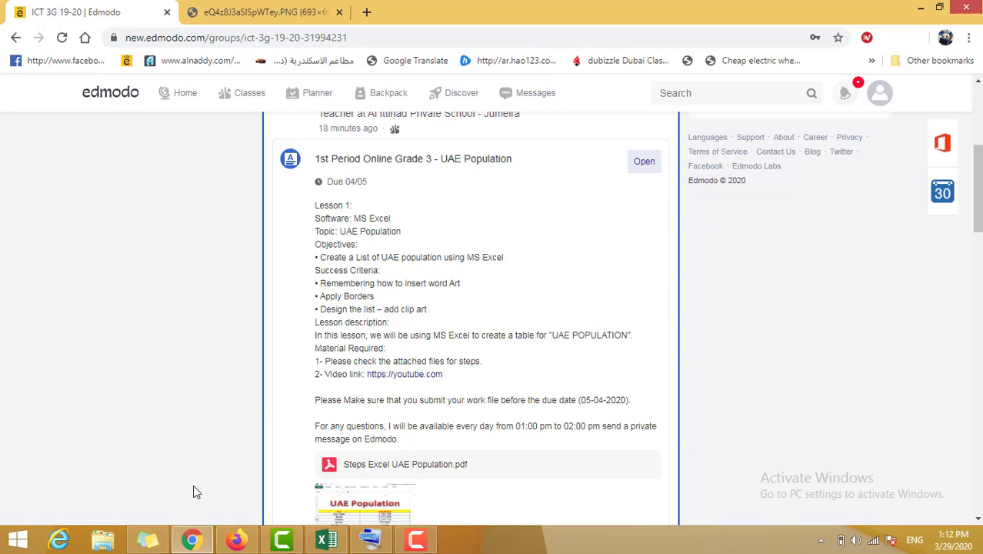
In File Explorer, create a new folder in Documents named with the student's first name and the class 3G.
click(104, 541)
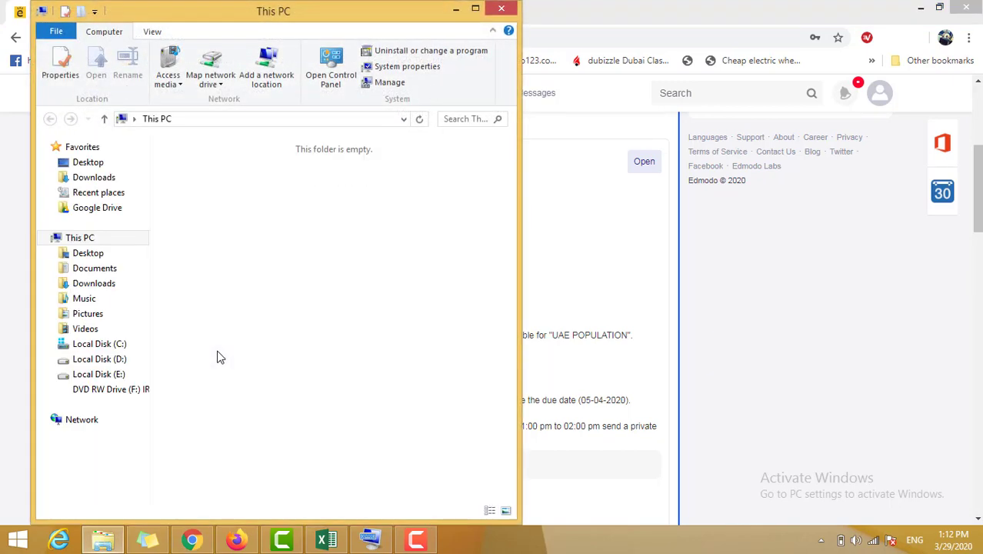
double_click(270, 16)
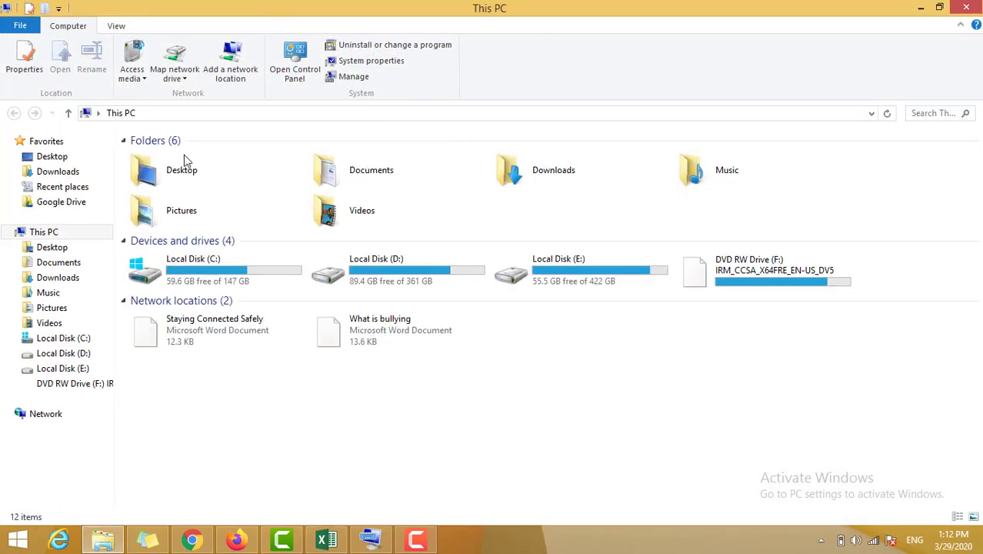
click(73, 263)
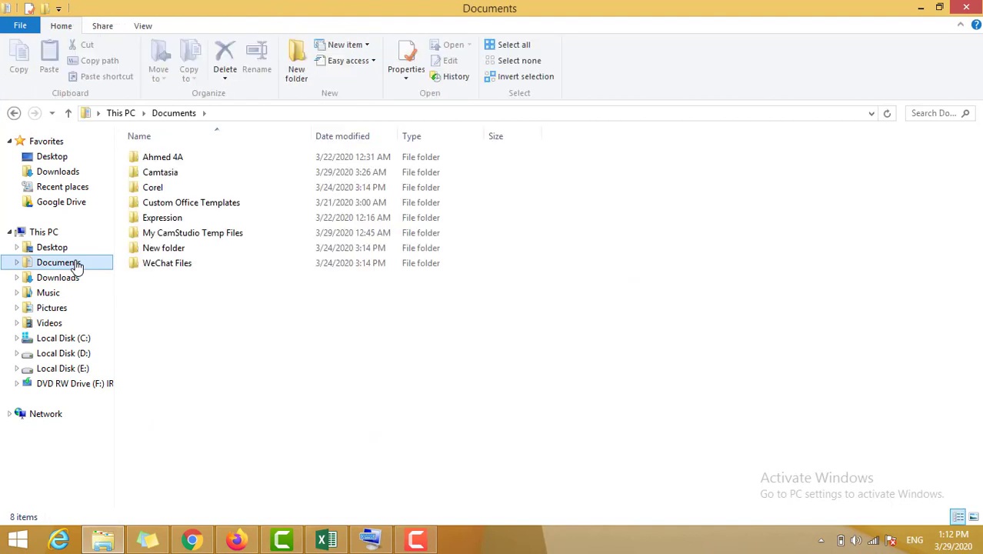
right_click(194, 309)
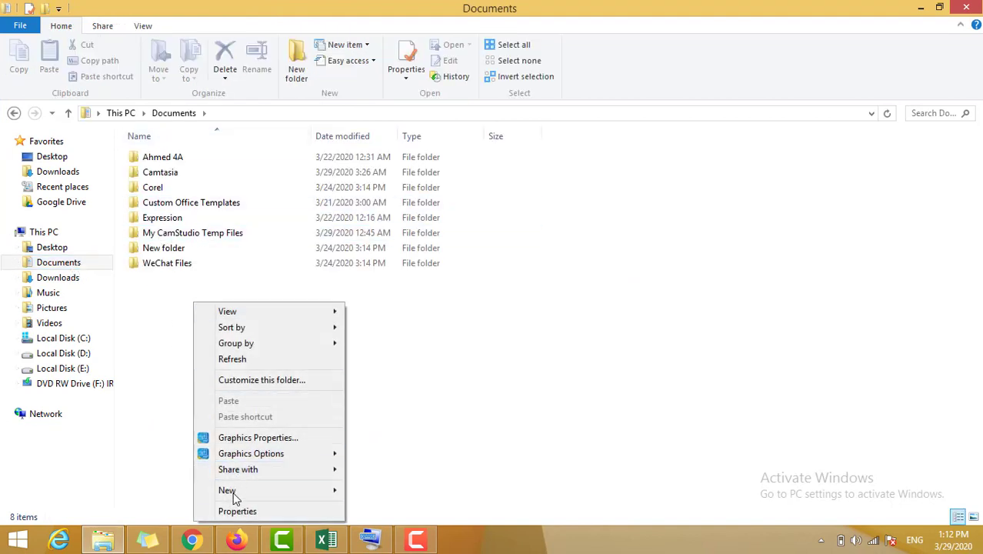
mouse_move(234, 496)
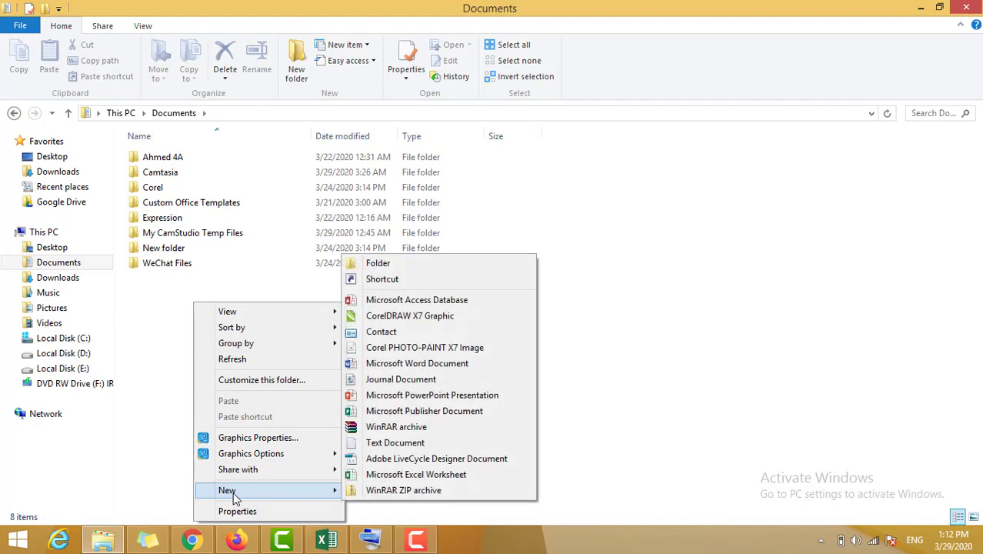
click(414, 263)
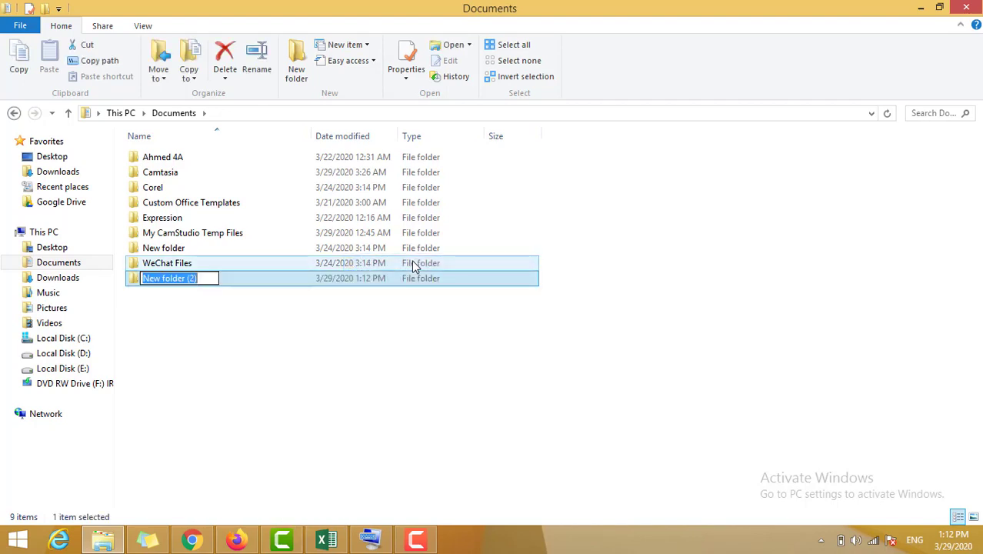
text(Ali 3)
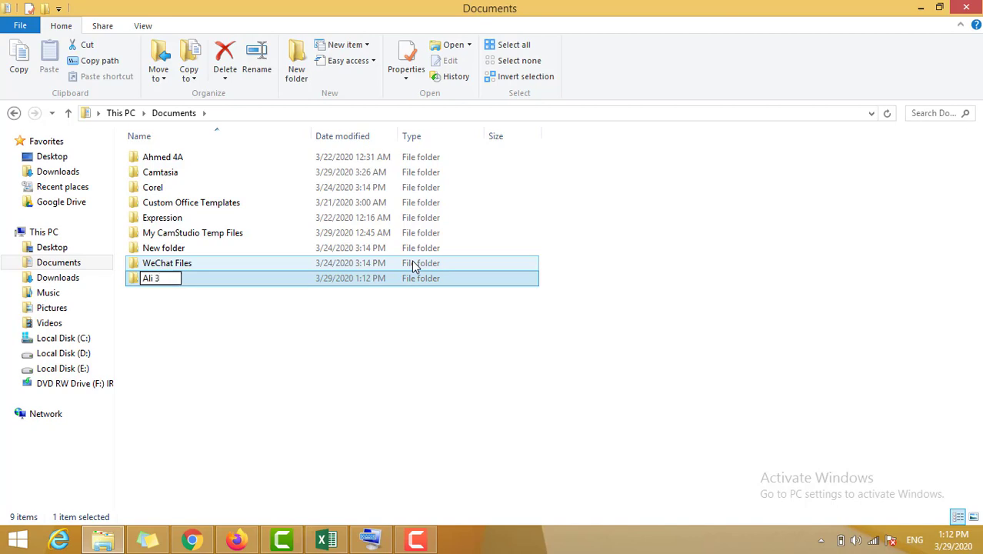
text(G)
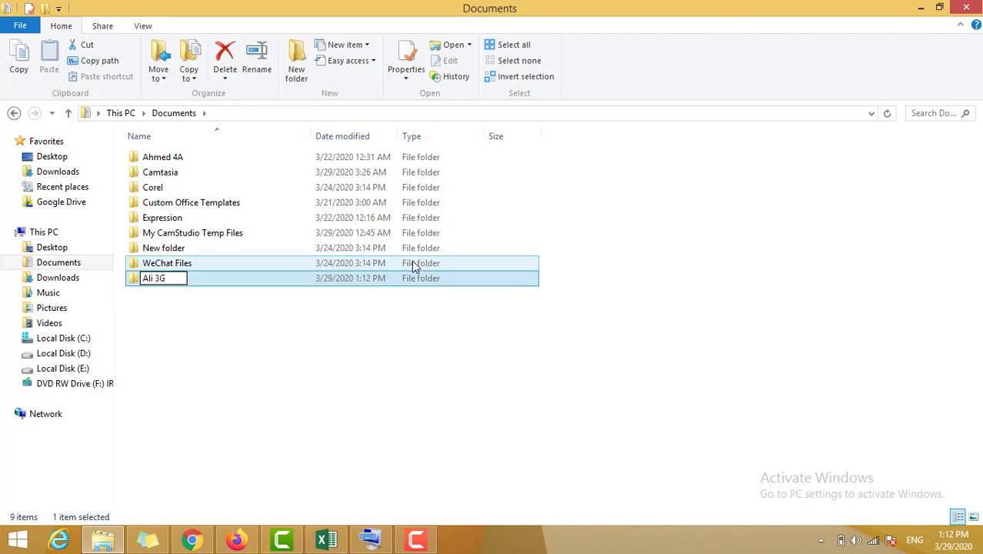
click(372, 308)
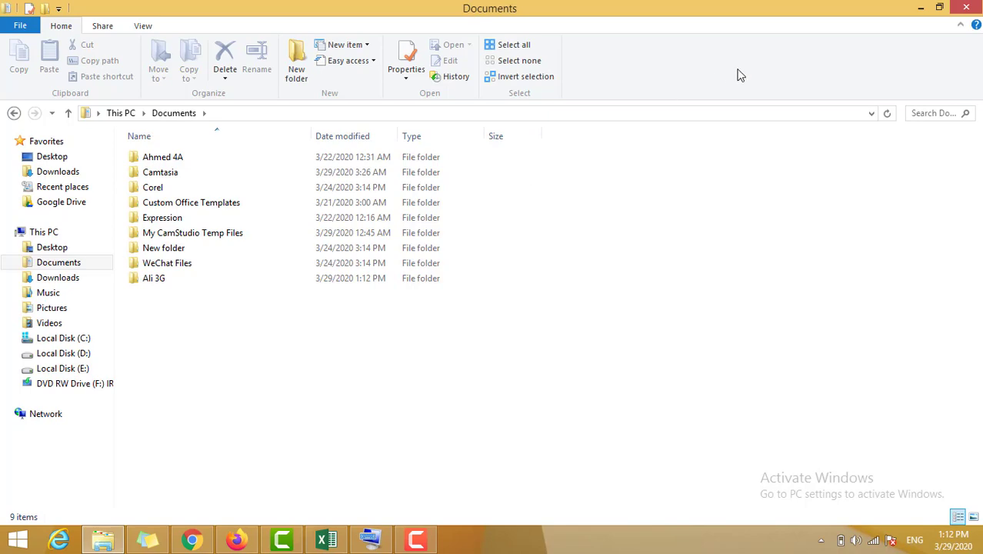
Close the Documents window, search for Excel from the Start screen, and launch Excel 2013.
click(966, 9)
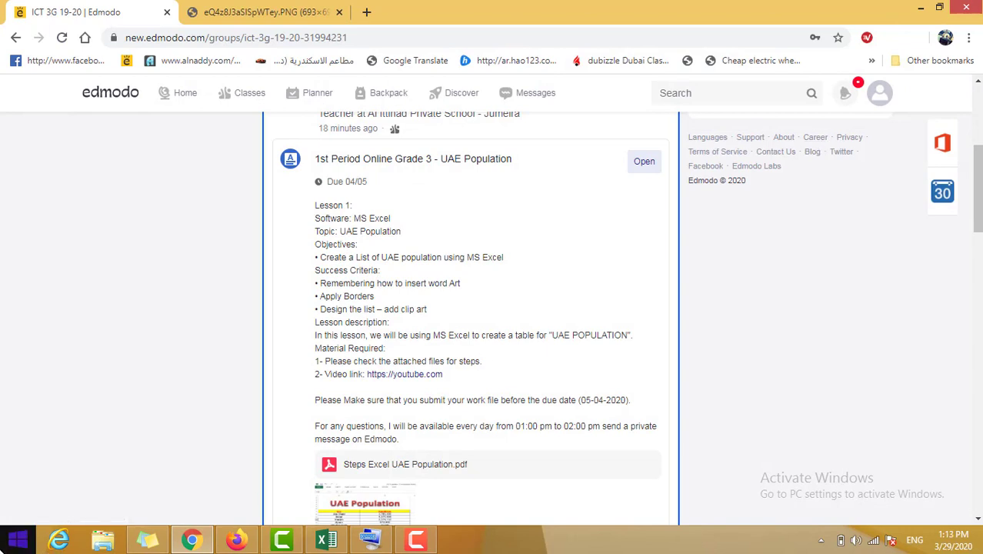
click(3, 548)
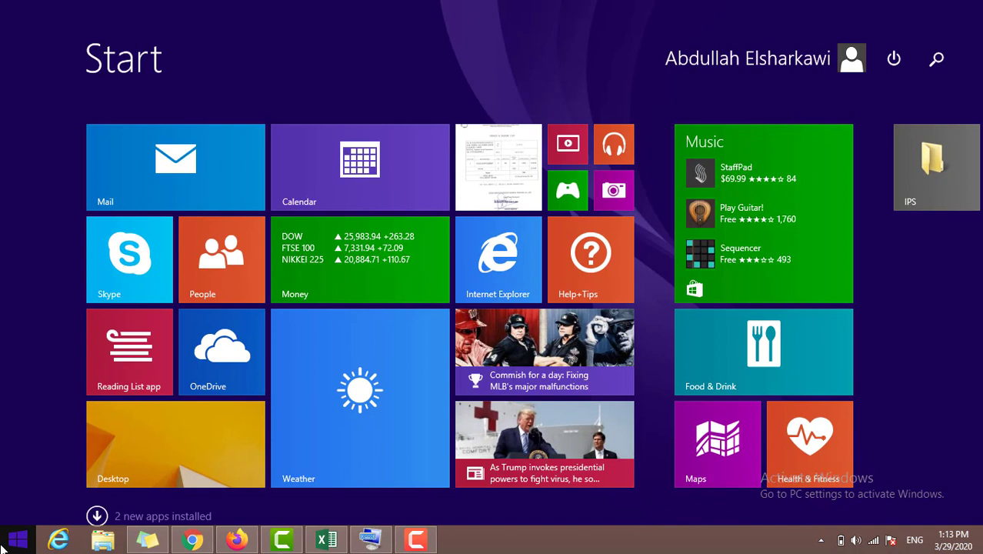
text(exce)
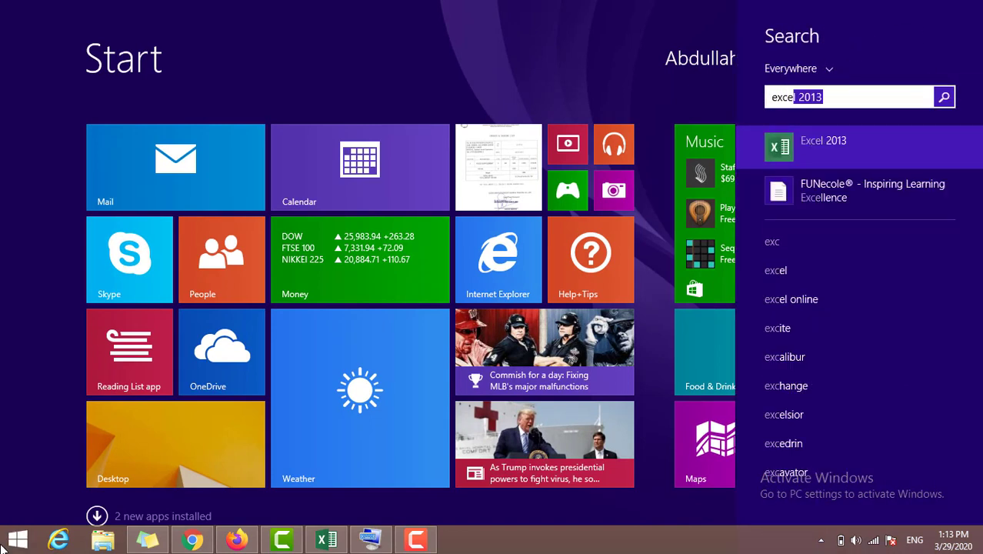
text(l)
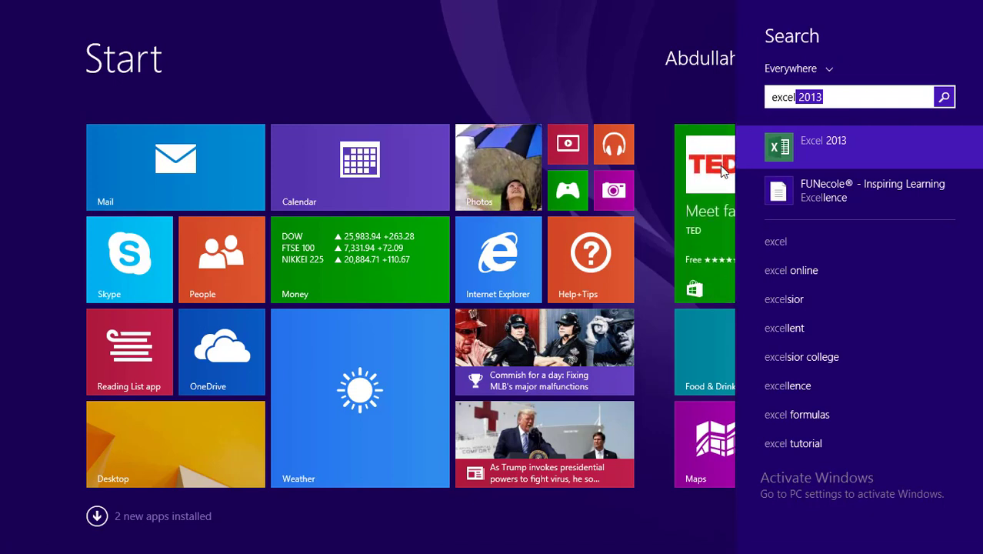
click(800, 153)
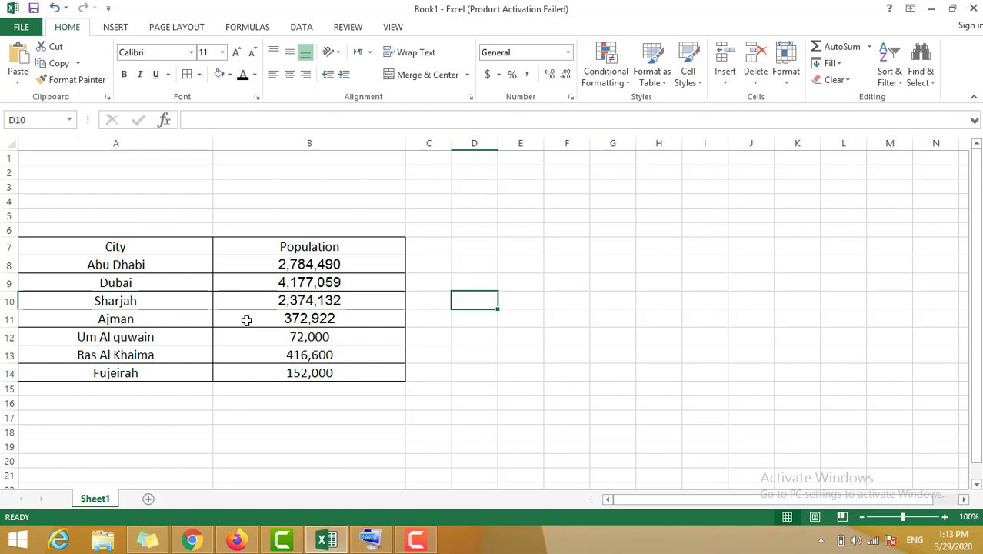
Examine the City and Population table, noting the header row at row 7 and the empty rows above it.
click(9, 247)
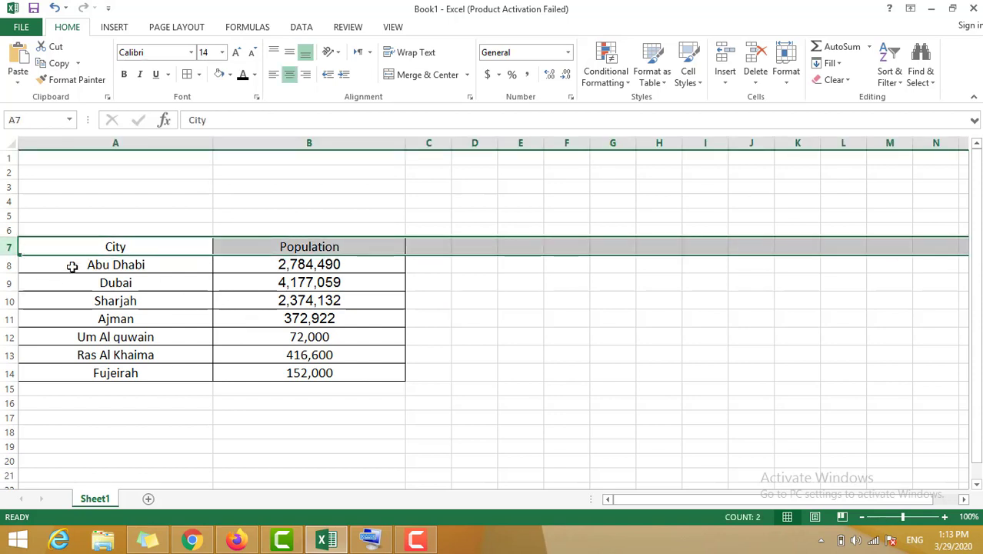
scroll(117, 162, down, 1)
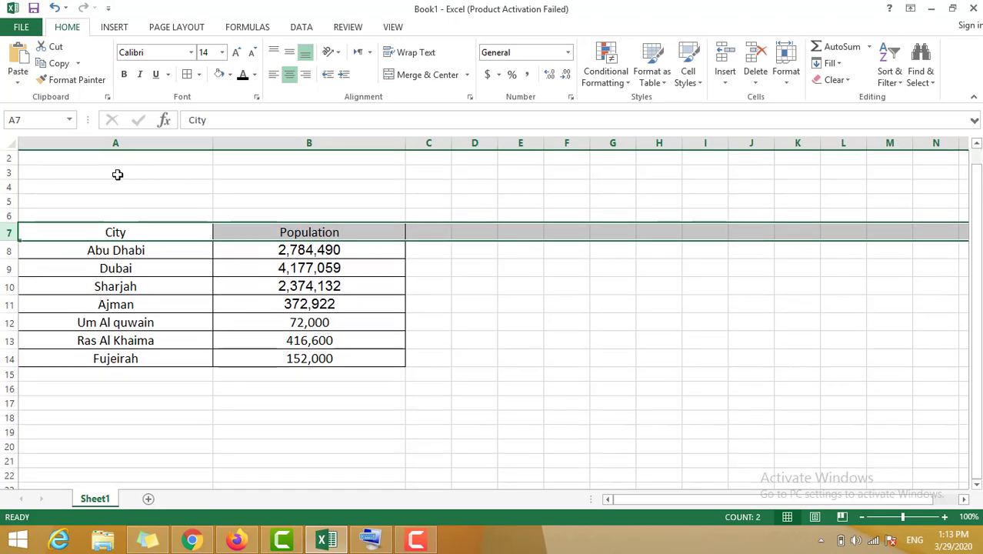
scroll(118, 173, up, 1)
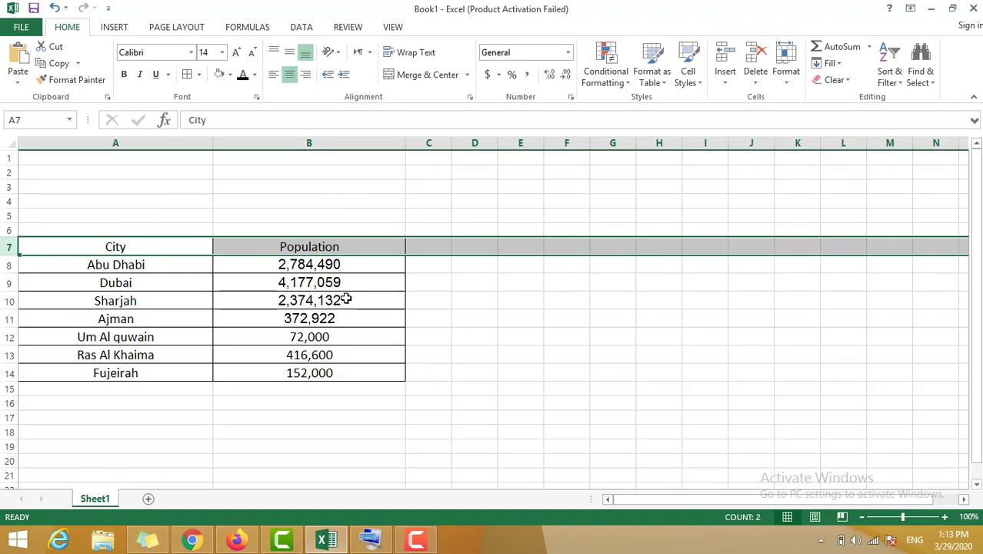
Review the finished UAE Population picture in Chrome, then open Steps Excel UAE Population.pdf and read as far as the Word Art step.
click(191, 542)
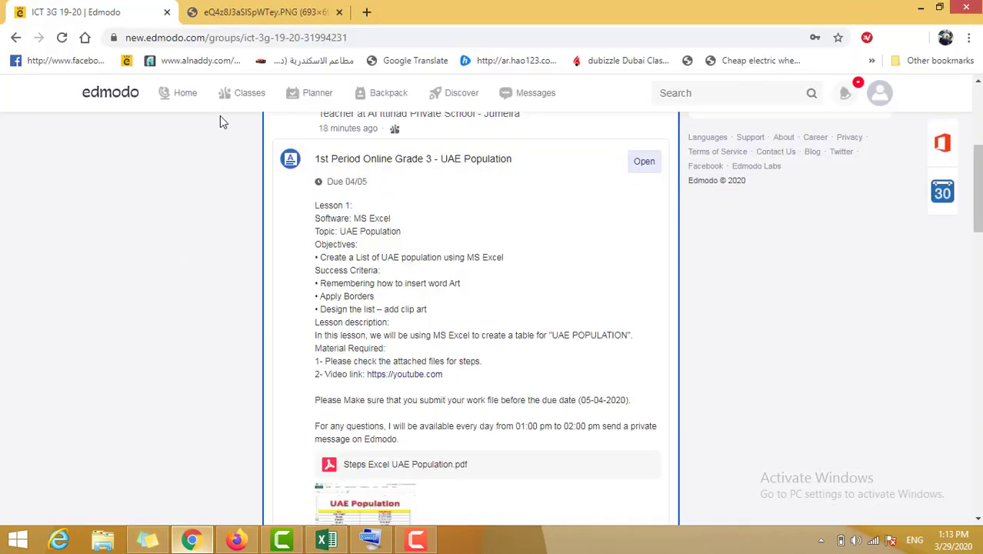
click(261, 17)
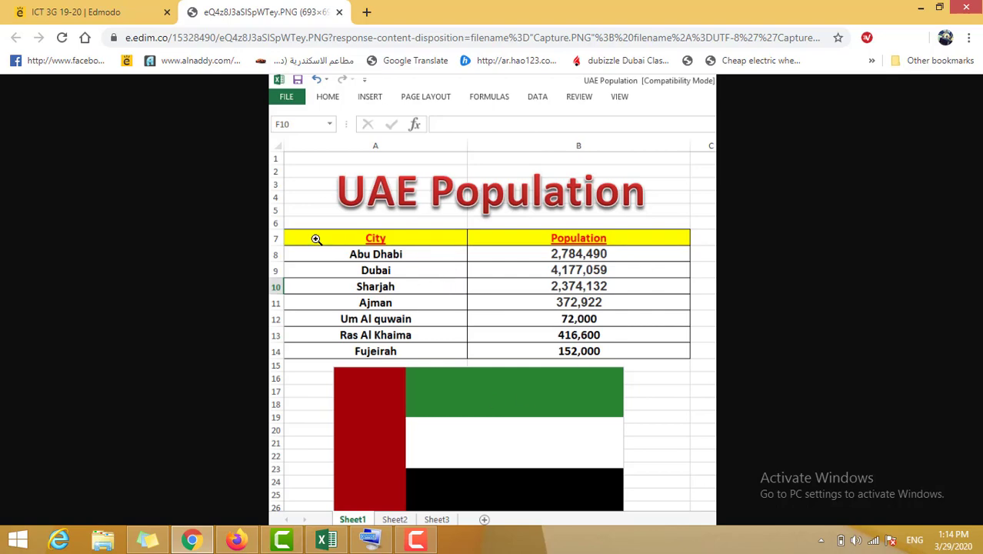
click(128, 7)
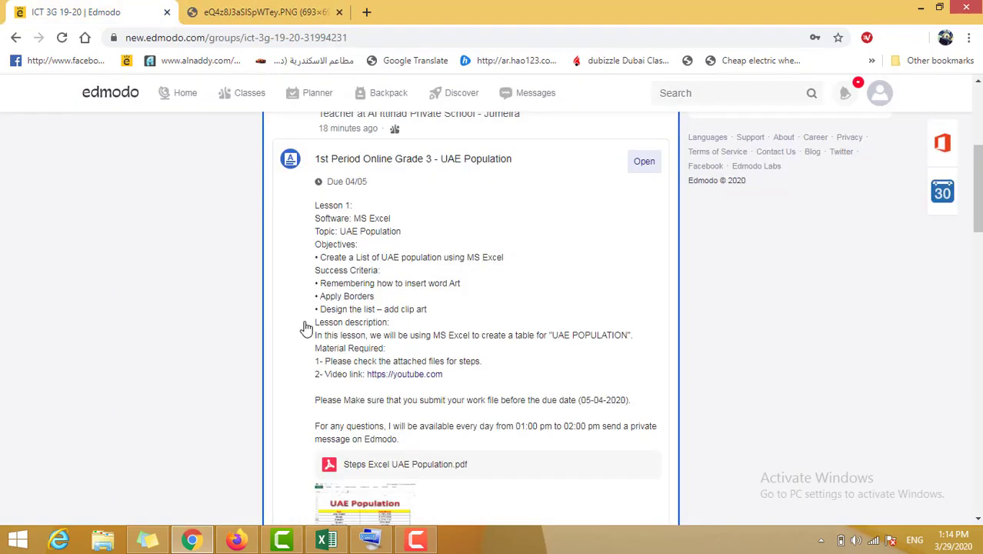
click(368, 466)
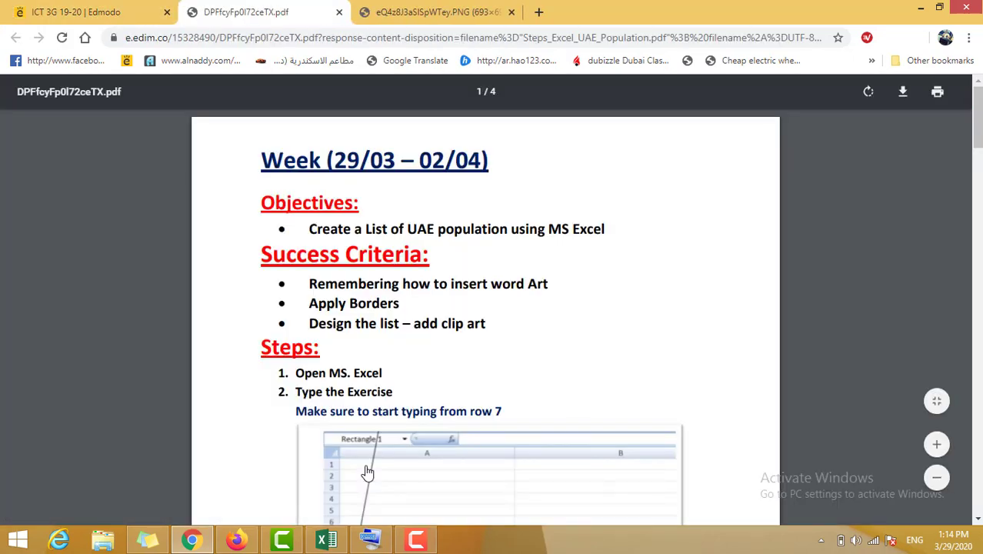
scroll(365, 462, down, 1)
scroll(415, 365, down, 1)
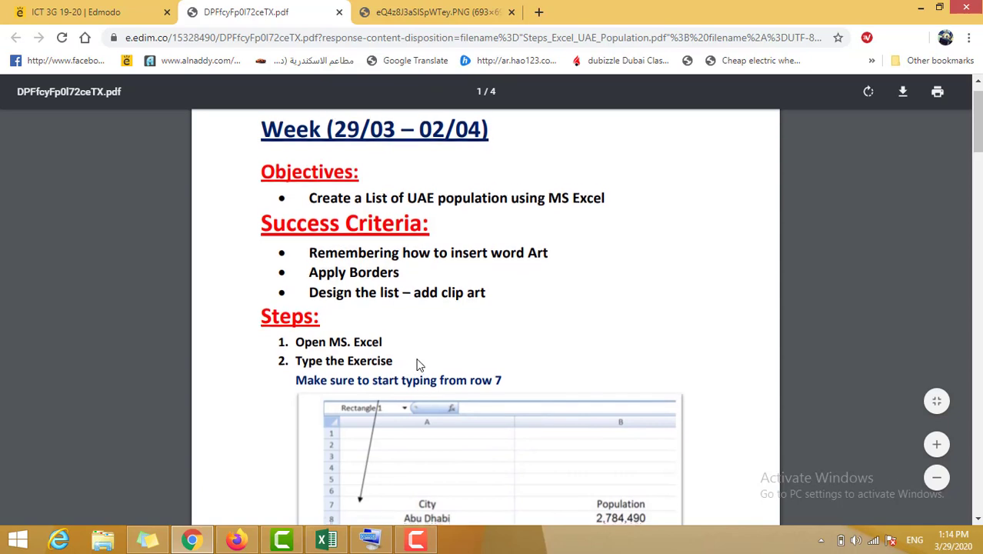
scroll(418, 364, down, 5)
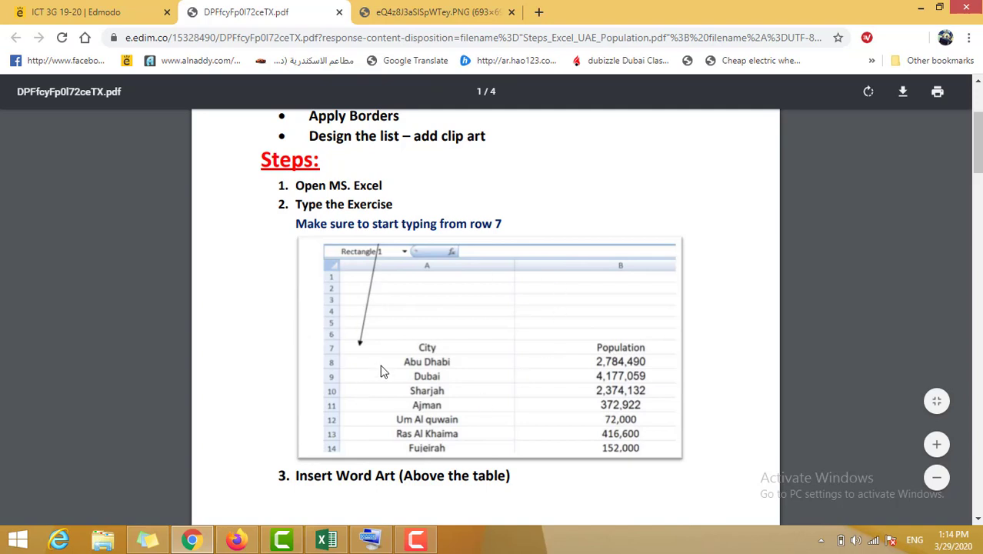
scroll(382, 371, down, 3)
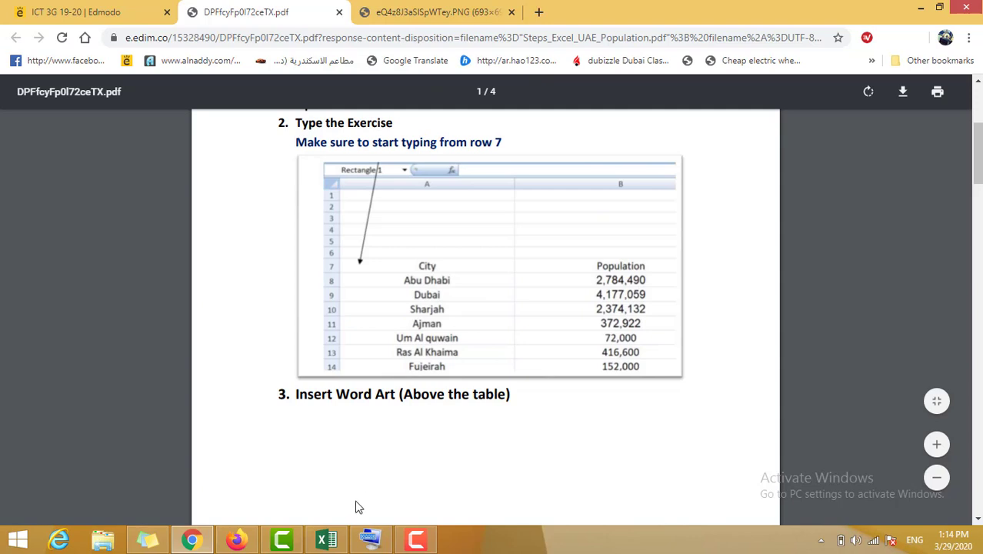
Return to the Excel workbook, inspect Abu Dhabi's population cell B8, and check the comma key on the On-Screen Keyboard.
click(327, 539)
click(299, 265)
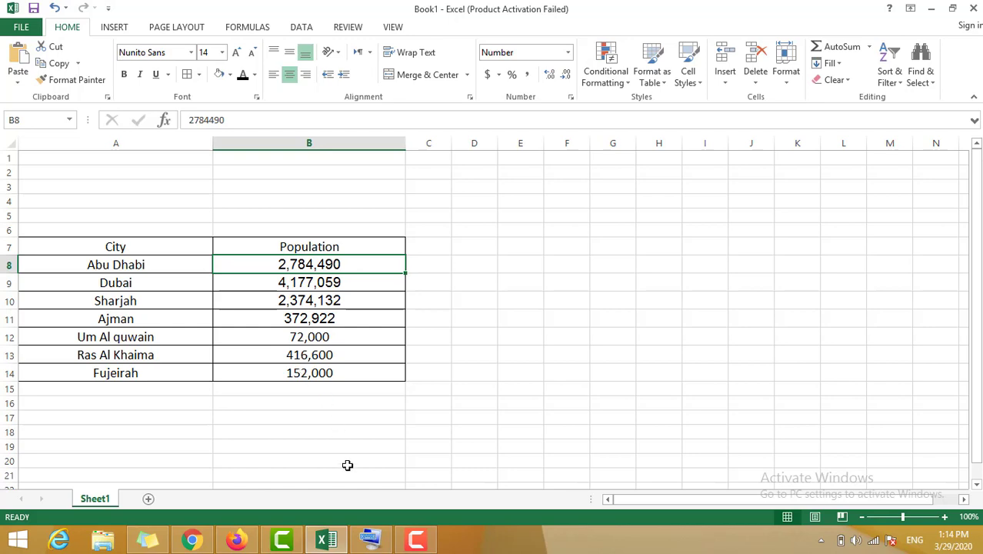
click(370, 538)
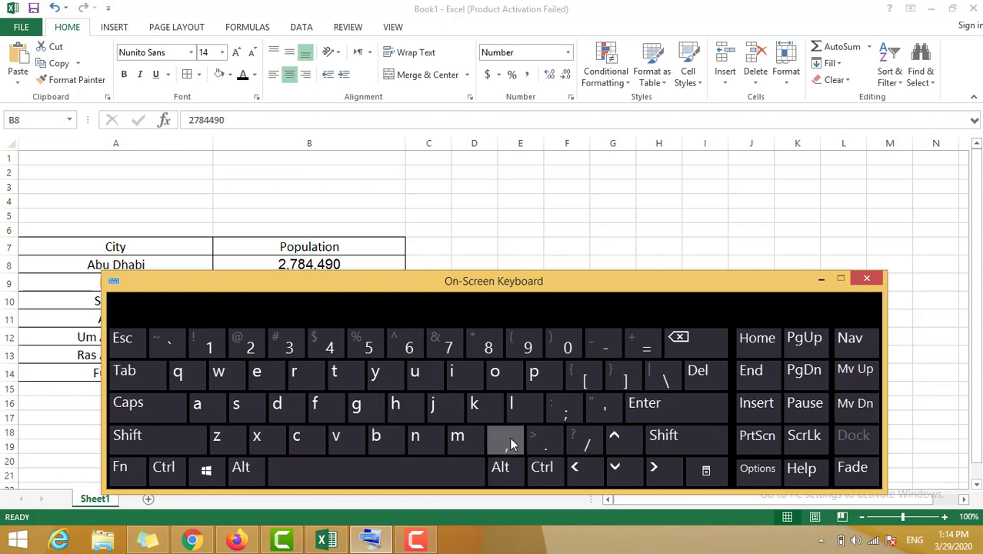
click(361, 547)
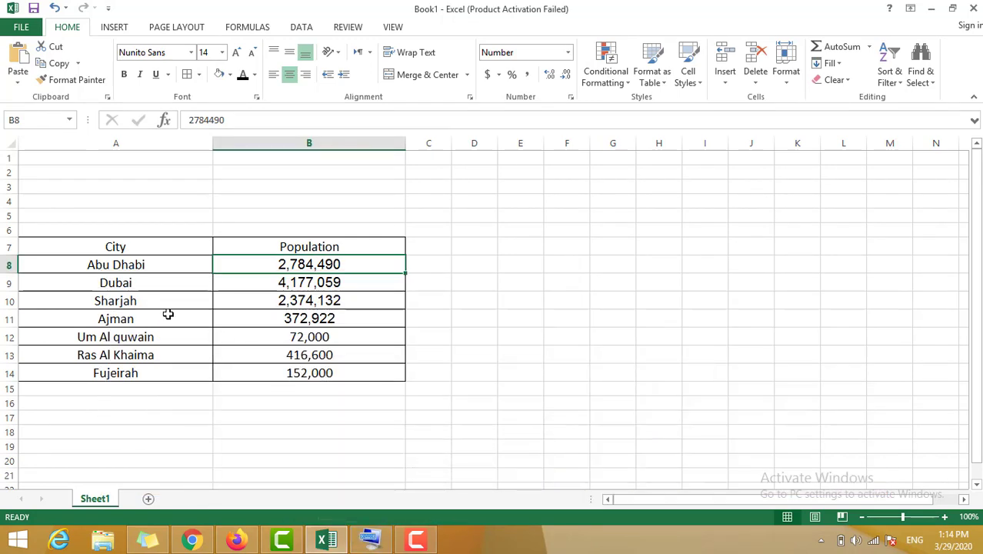
Insert a WordArt in the blue shadowed style from the gallery's third row and place it above the table over columns A and B.
click(114, 28)
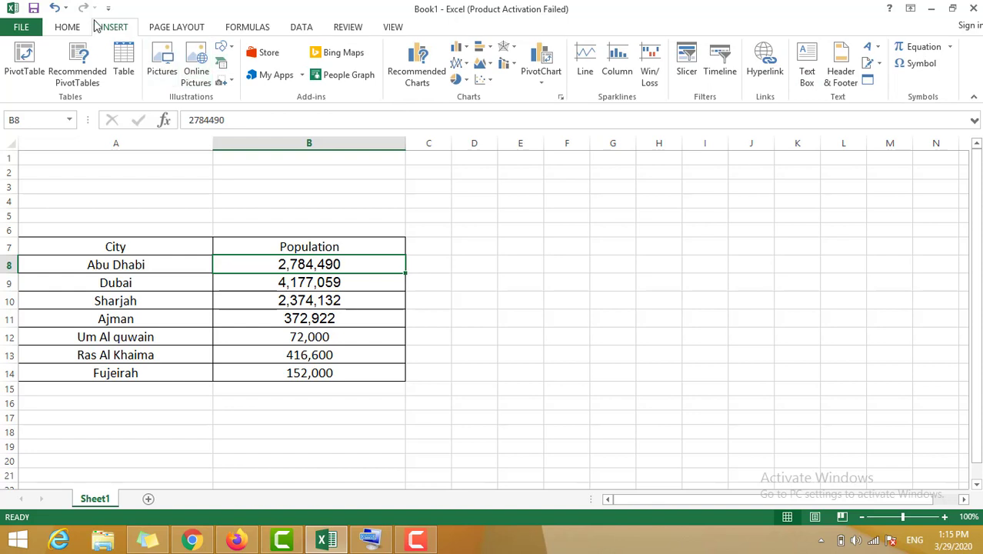
click(67, 31)
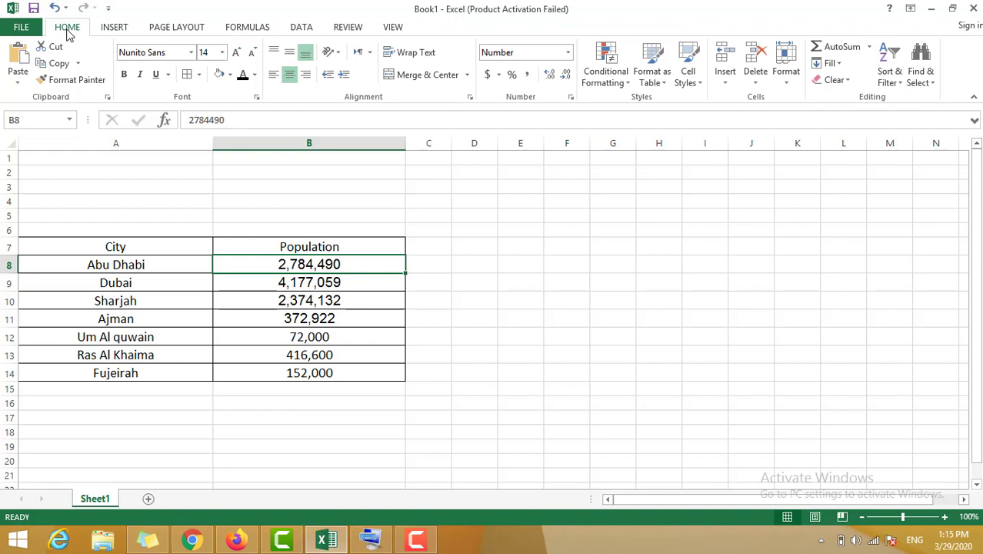
click(114, 28)
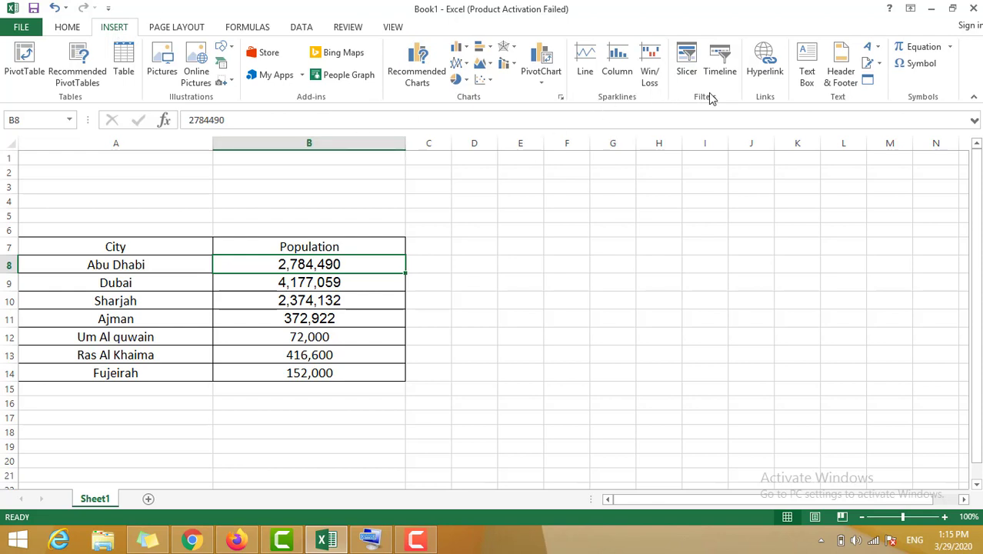
right_click(877, 56)
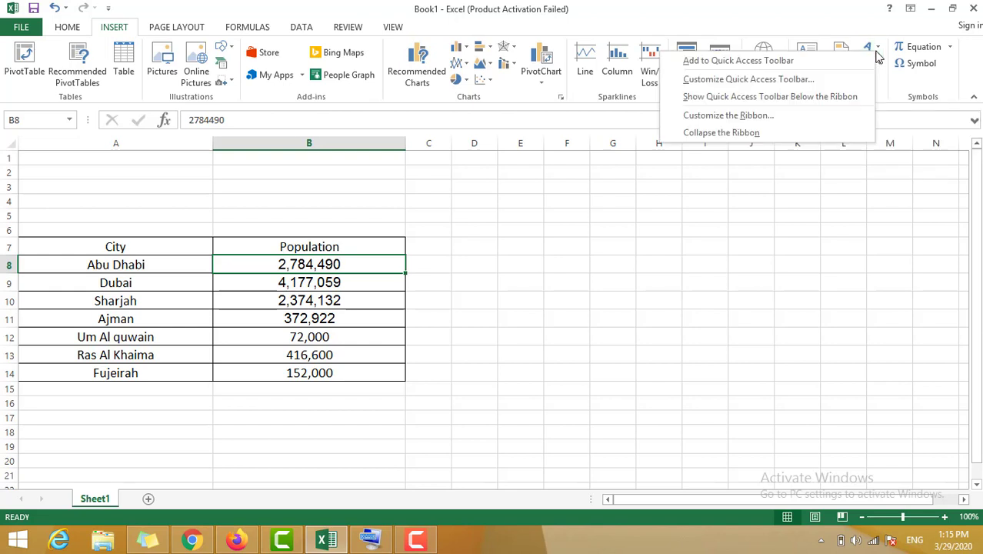
click(876, 51)
click(875, 48)
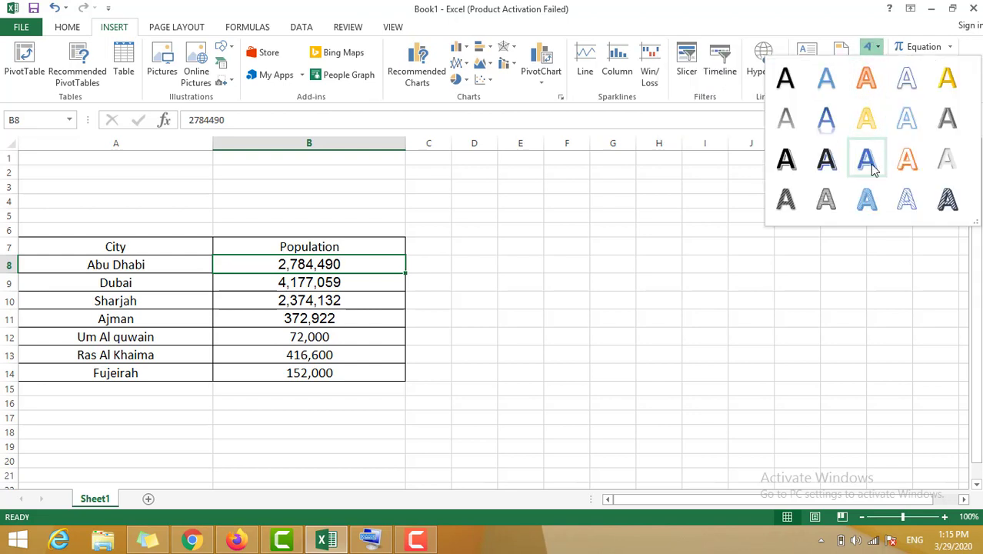
right_click(871, 163)
click(871, 164)
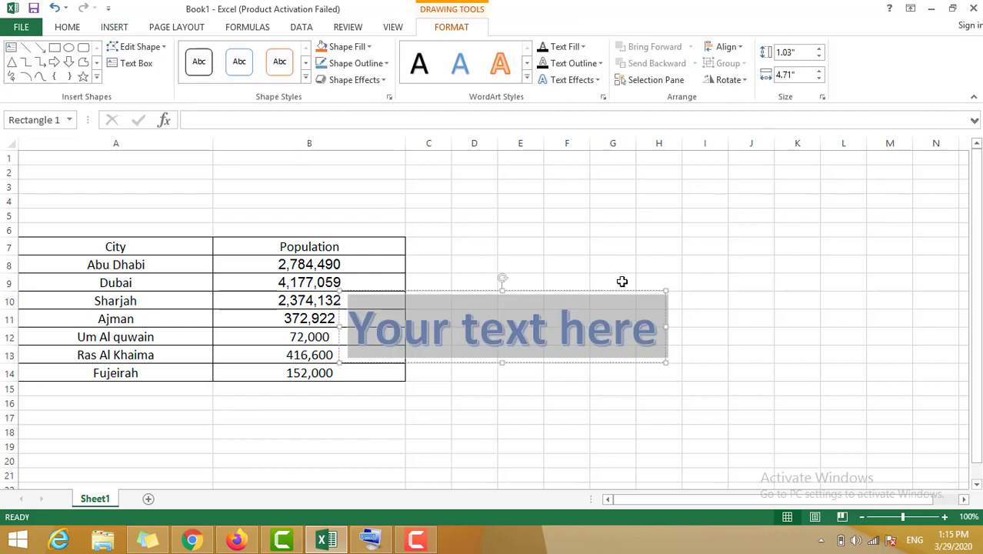
drag(582, 294, 273, 157)
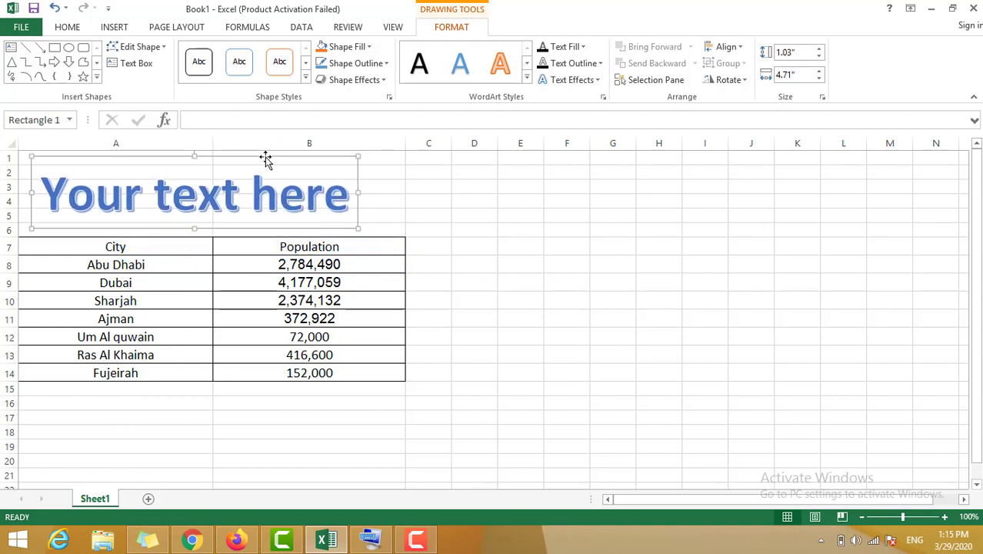
mouse_move(268, 158)
mouse_down()
mouse_move(283, 162)
mouse_move(270, 160)
mouse_move(262, 135)
mouse_move(266, 155)
mouse_up()
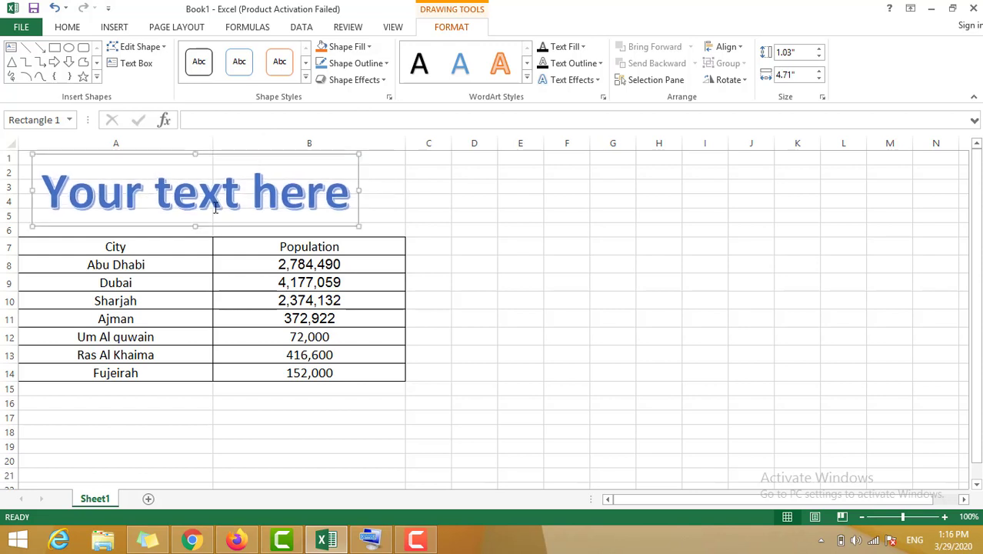
Replace the WordArt placeholder text with UAE POPULATION, shift the title so all of it fits above the table, and deselect it.
click(343, 199)
key(BackSpace)
key(BackSpace)
key(BackSpace)
key(BackSpace)
key(BackSpace)
key(BackSpace)
key(BackSpace)
key(BackSpace)
key(BackSpace)
key(BackSpace)
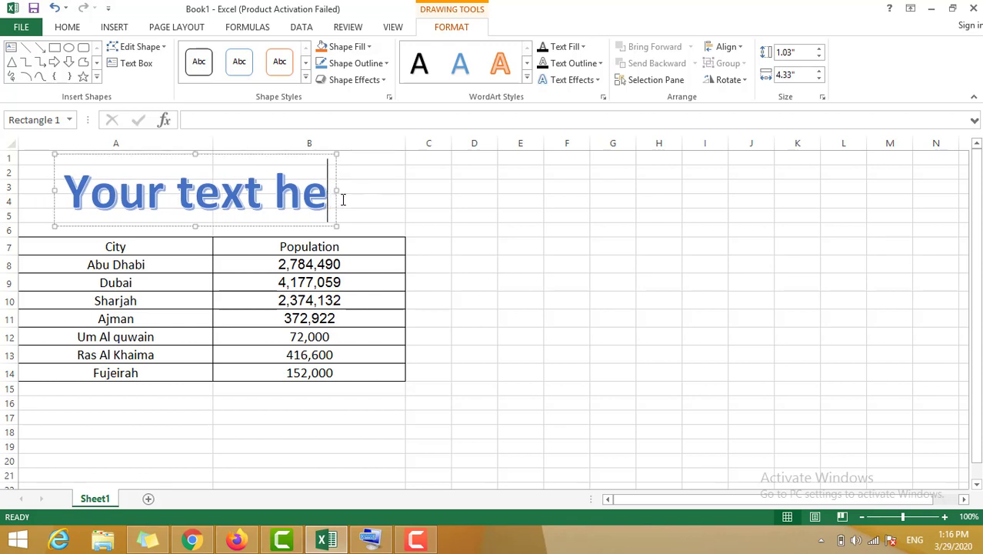
key(BackSpace)
key(BackSpace)
key(BackSpace)
key(BackSpace)
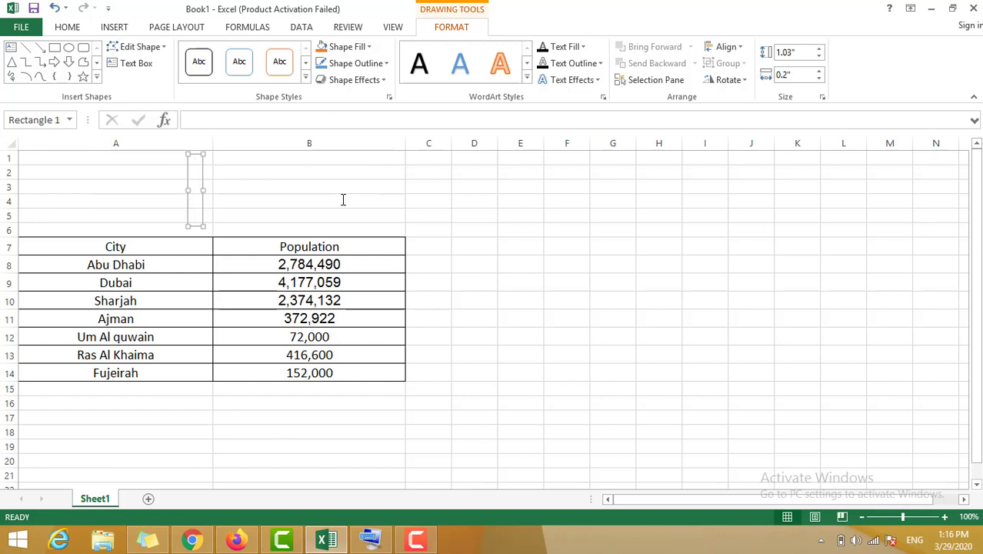
text(UAE)
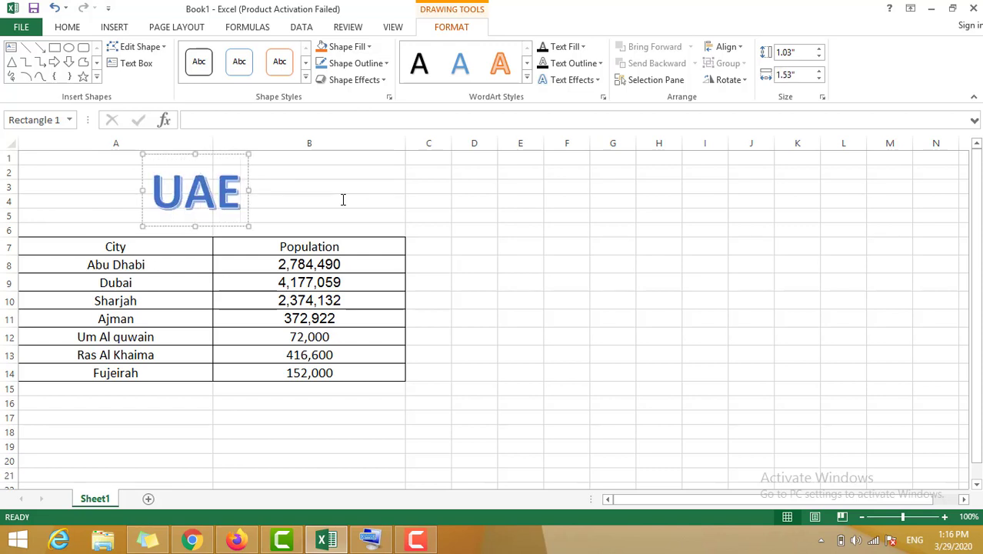
text( PO)
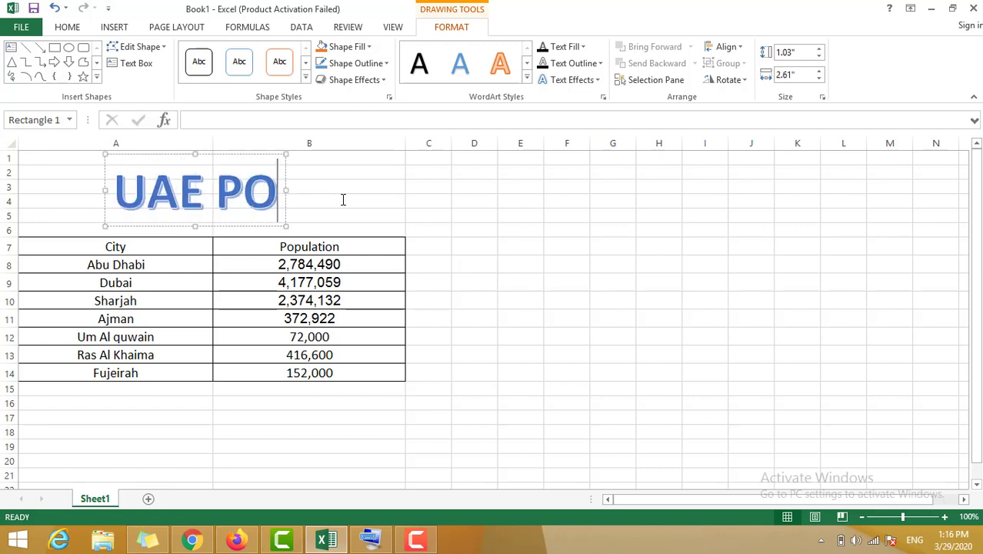
text(P)
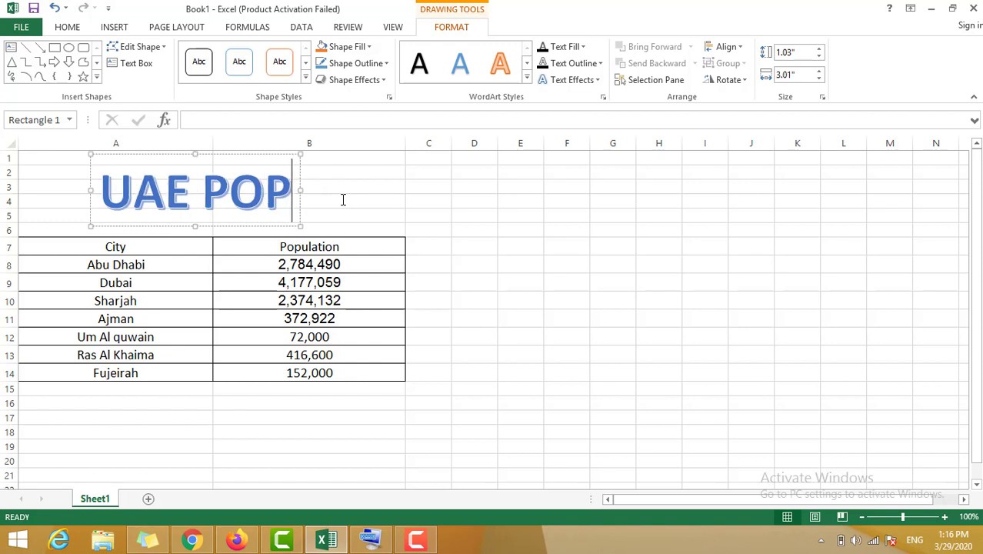
text(ULAT)
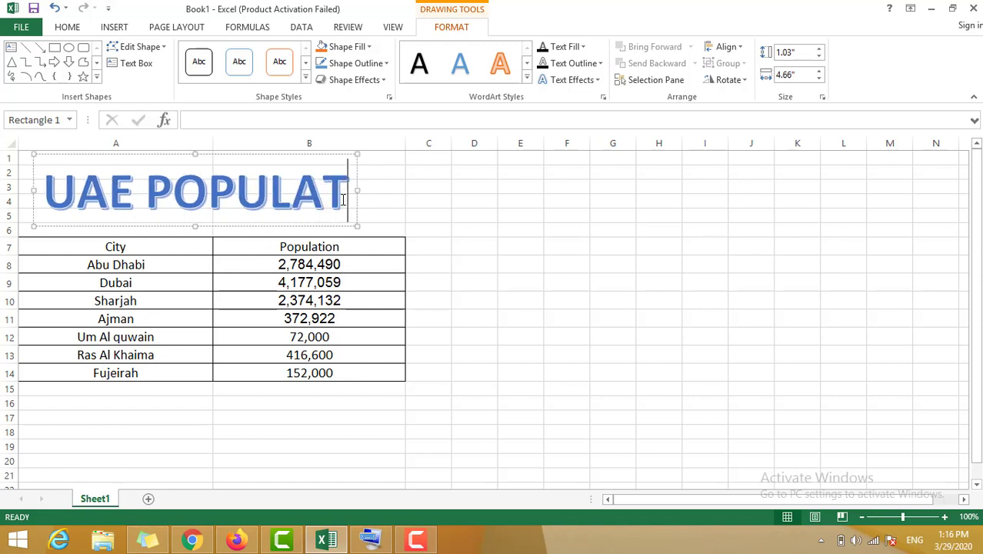
text(ION)
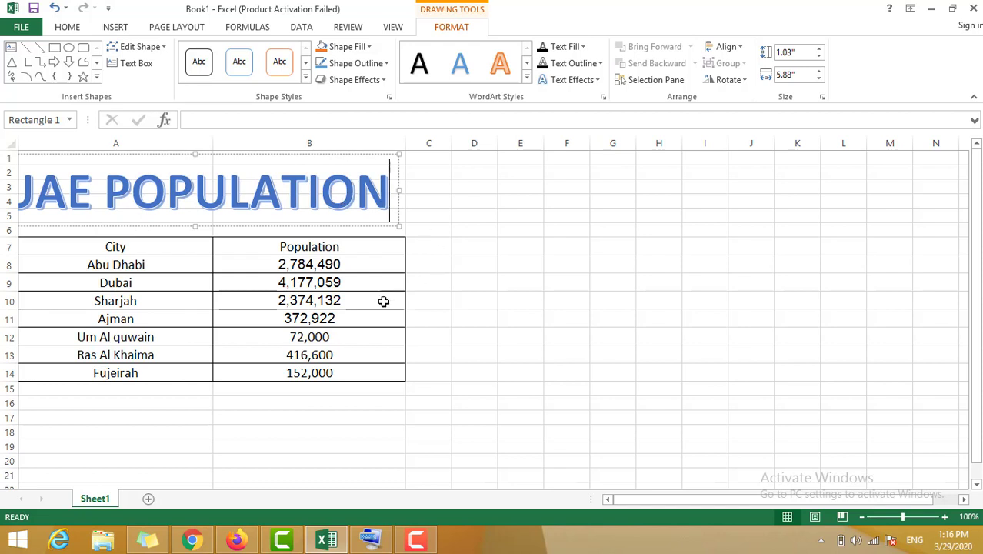
click(404, 206)
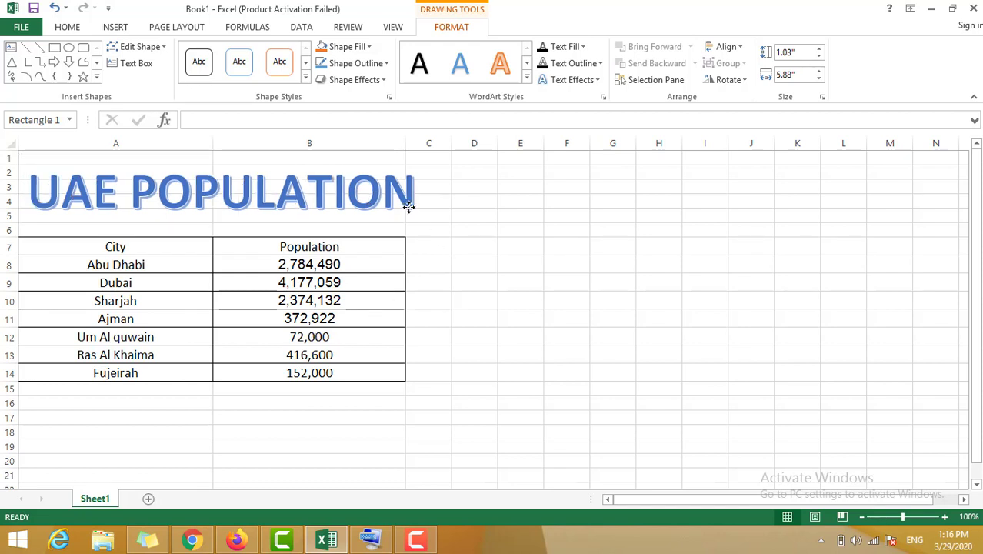
click(479, 259)
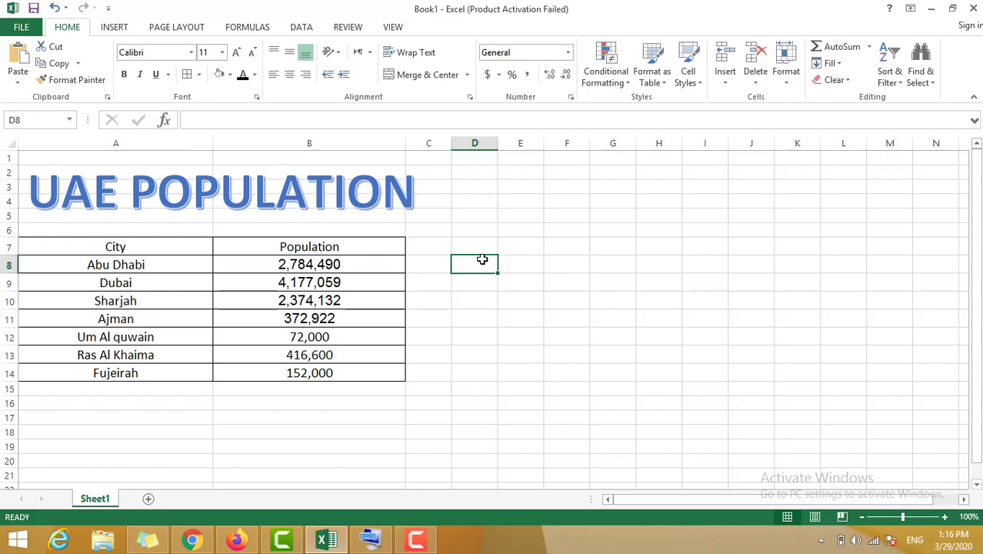
Format all the text in table range A7:B14 as centred and bold at font size 14.
double_click(138, 262)
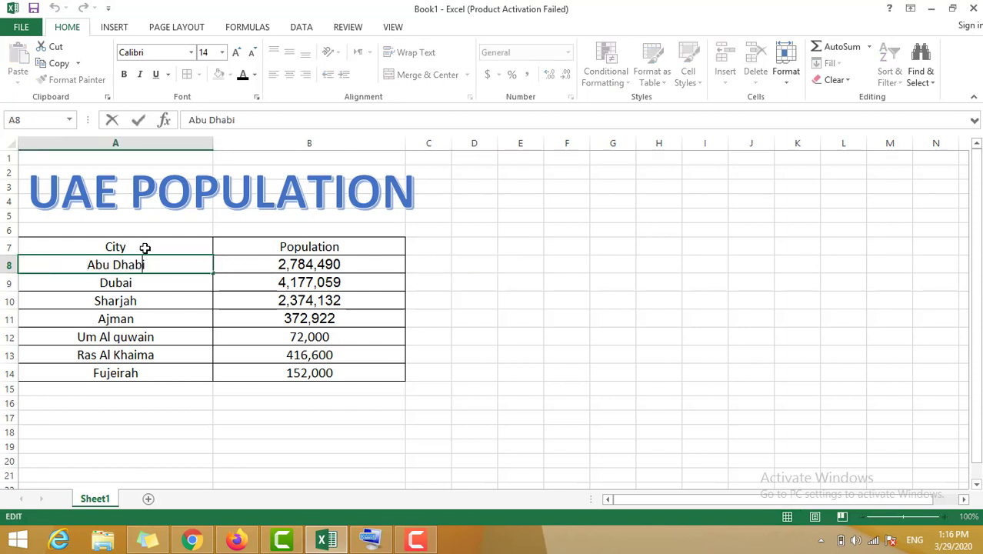
click(146, 247)
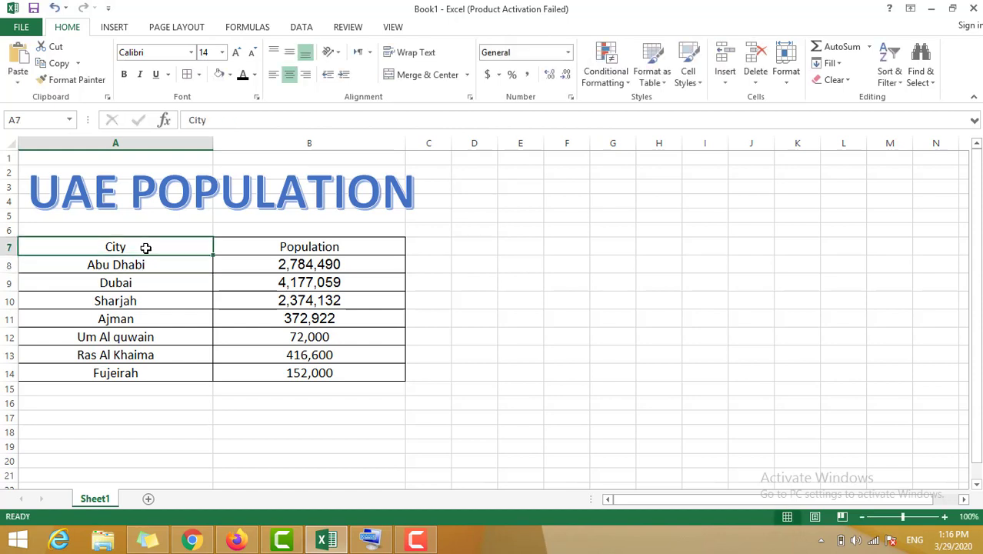
mouse_move(145, 248)
mouse_down()
mouse_move(234, 273)
mouse_move(279, 378)
mouse_up()
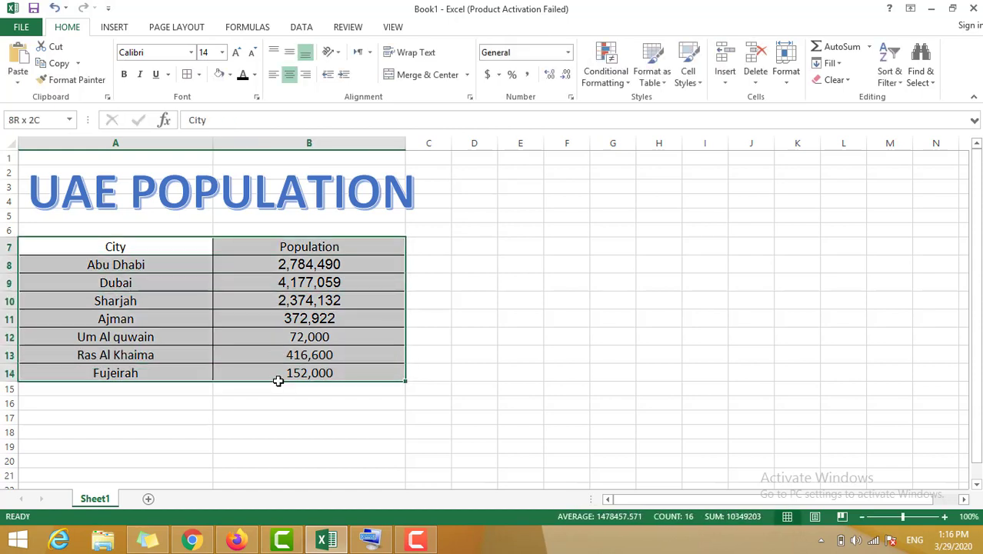
click(275, 74)
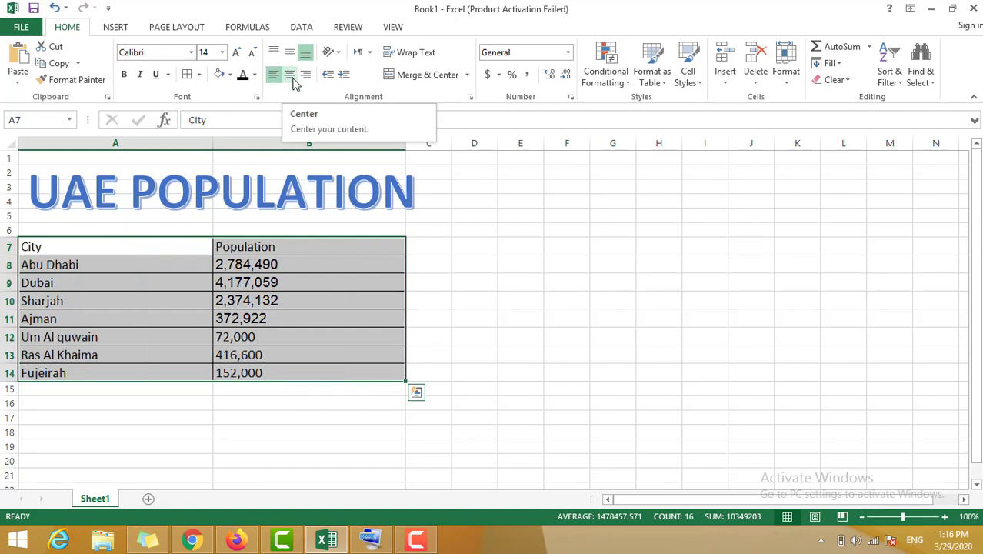
click(290, 75)
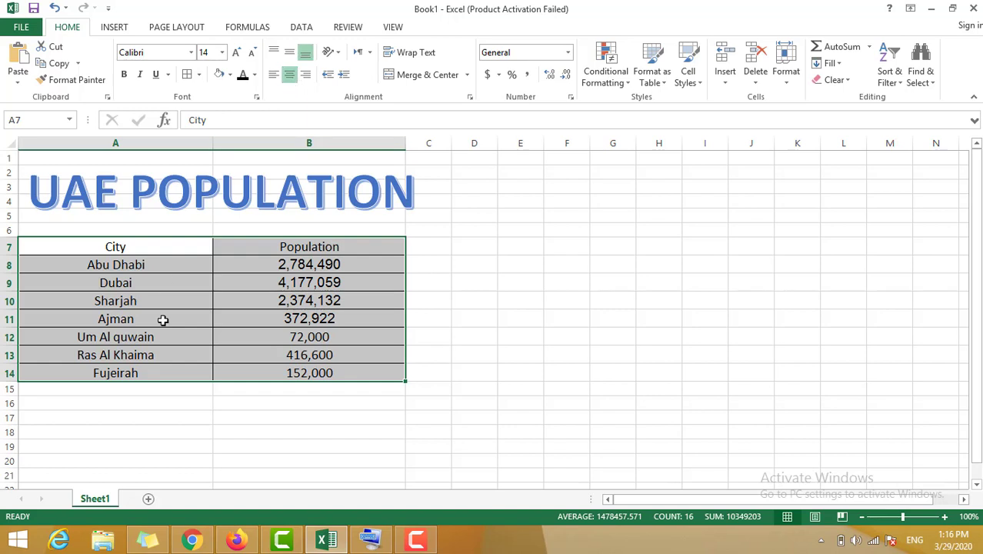
click(127, 75)
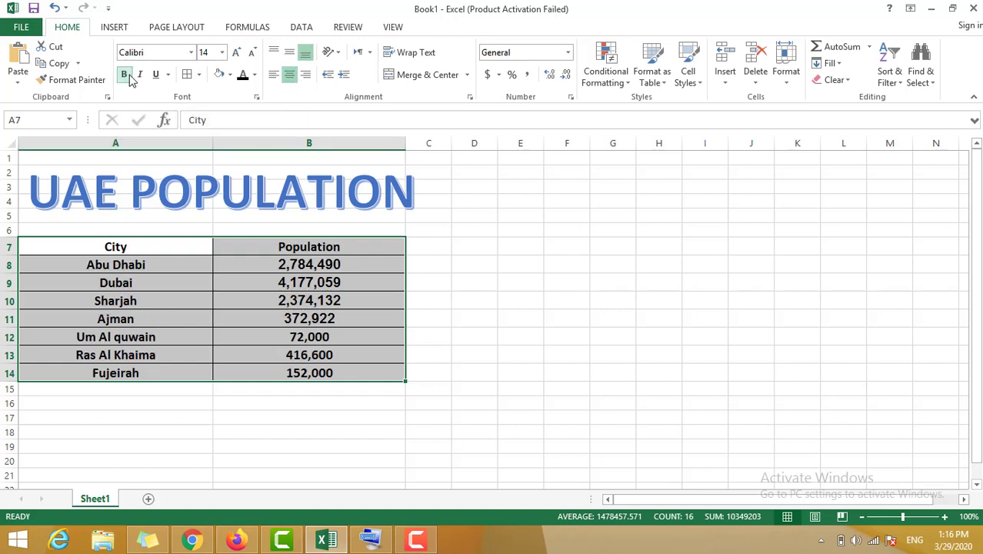
click(223, 54)
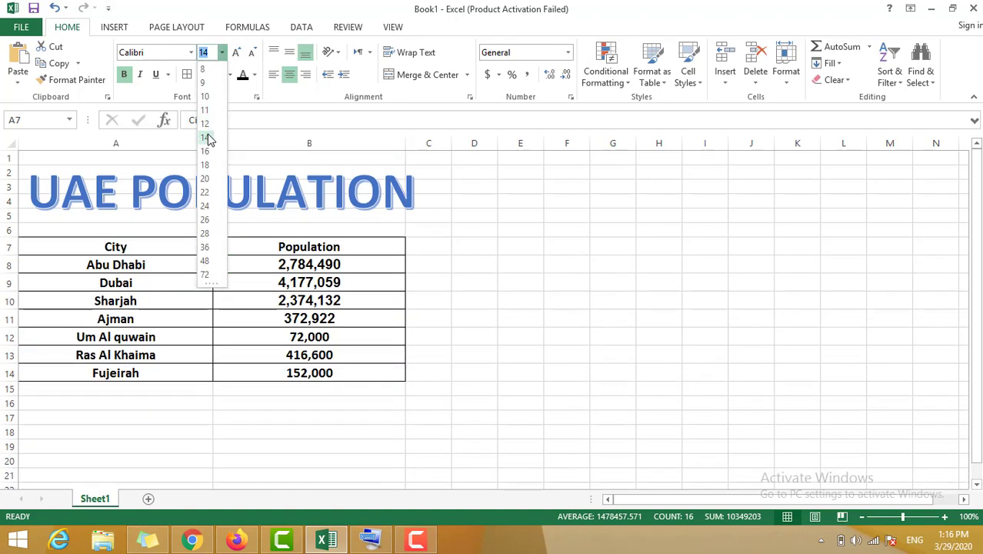
click(208, 138)
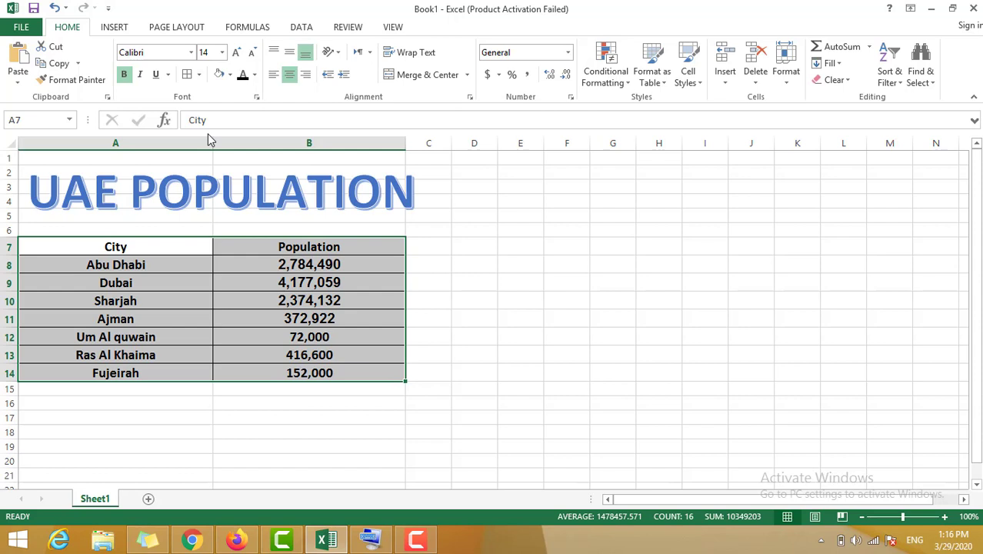
Format the City and Population header cells as underlined red text on a yellow fill.
click(114, 250)
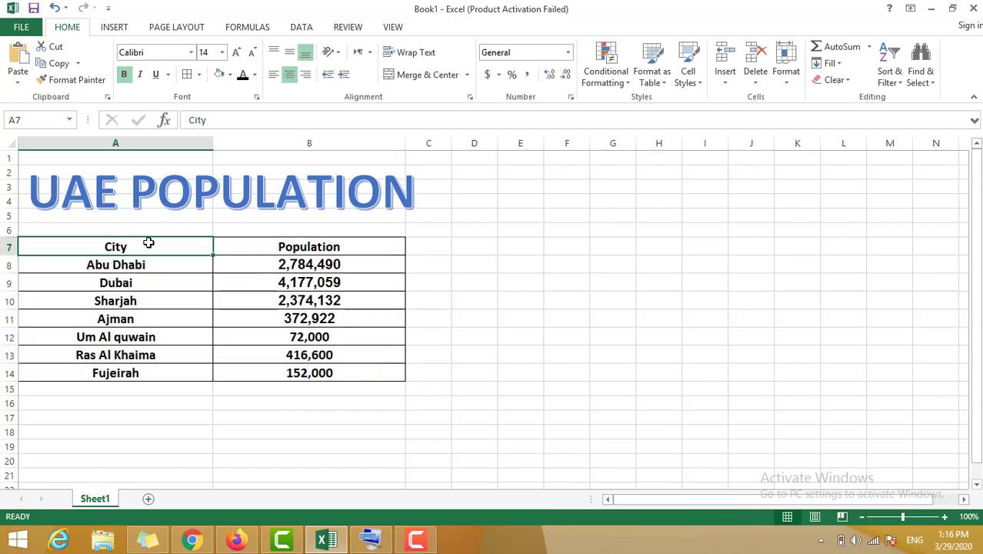
drag(213, 246, 234, 248)
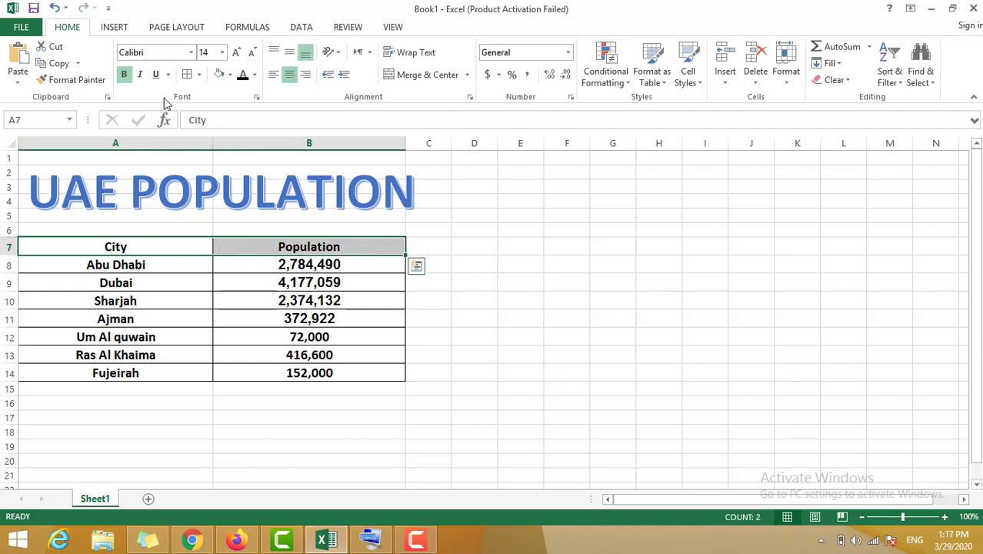
click(157, 75)
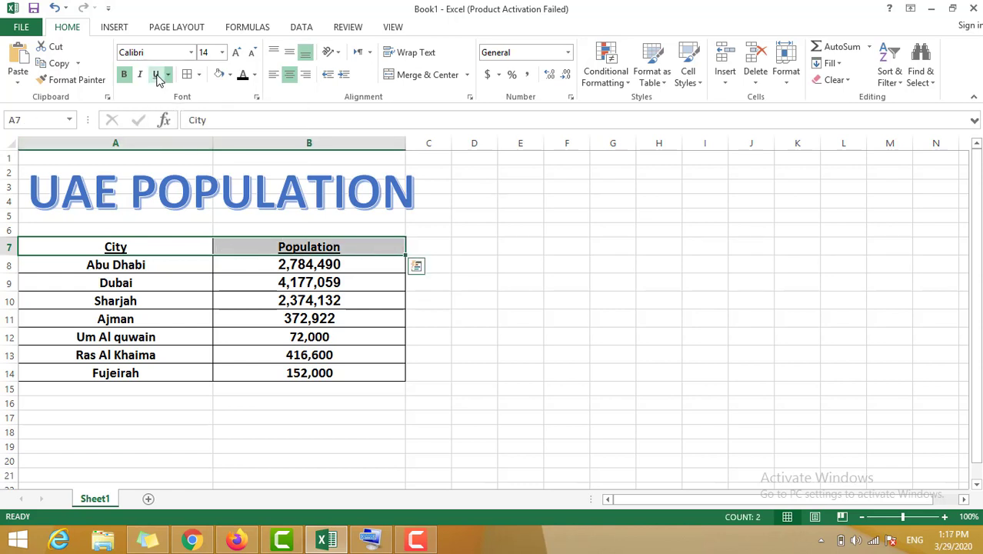
click(230, 76)
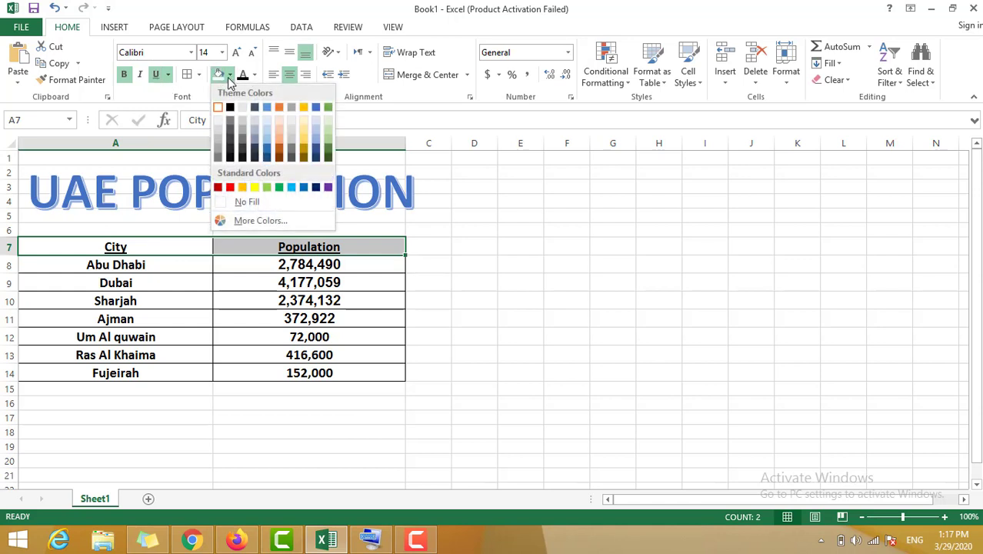
click(258, 189)
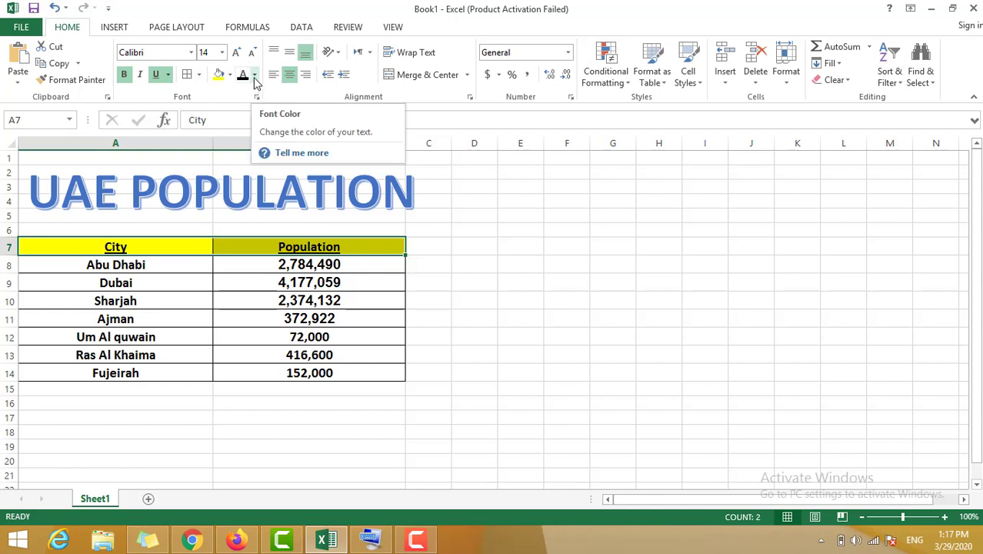
click(255, 75)
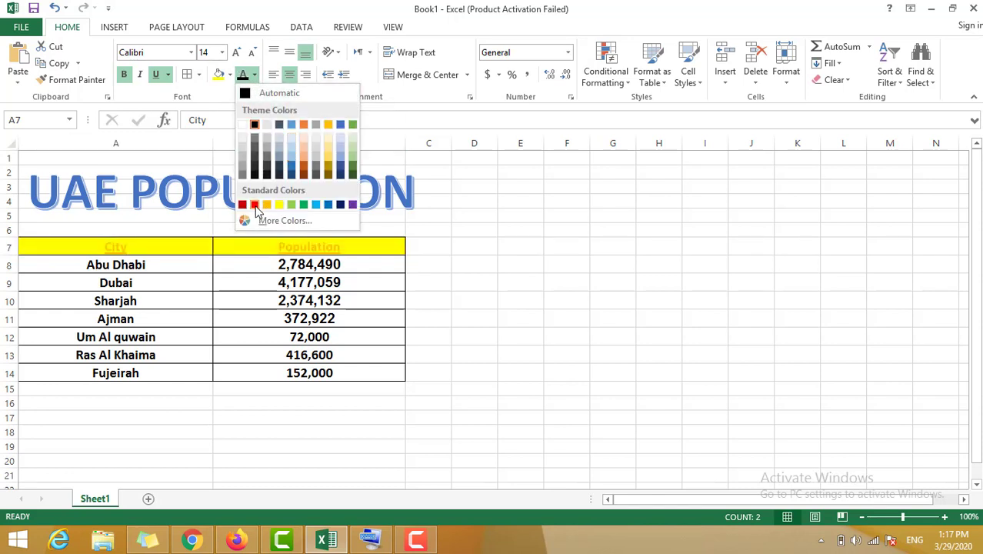
click(255, 206)
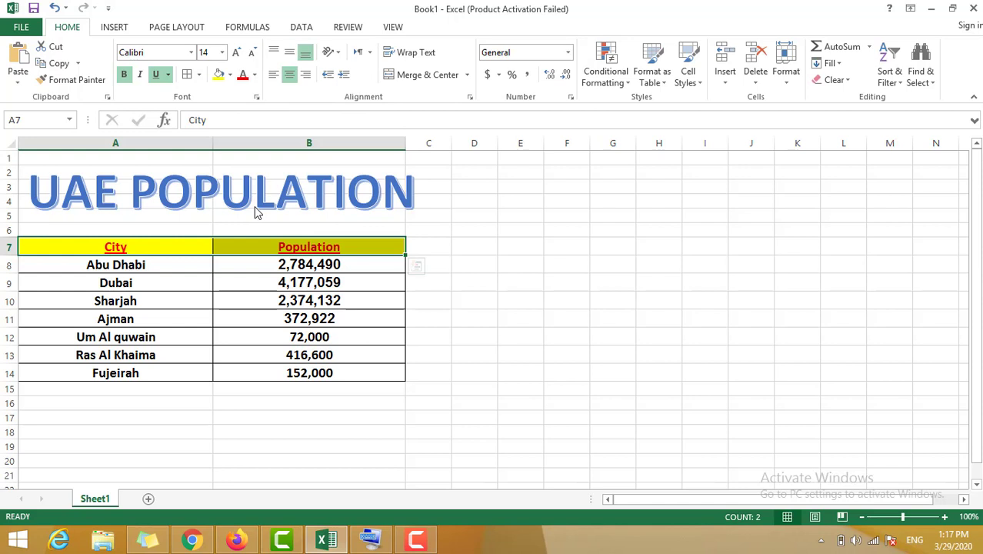
click(296, 403)
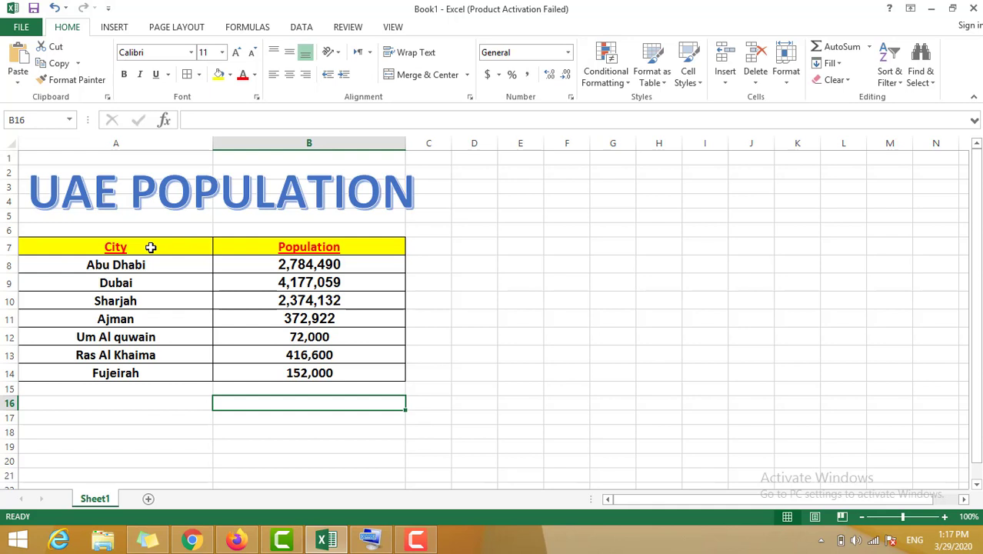
Apply All Borders to the whole population table, A7:B14.
drag(151, 247, 270, 380)
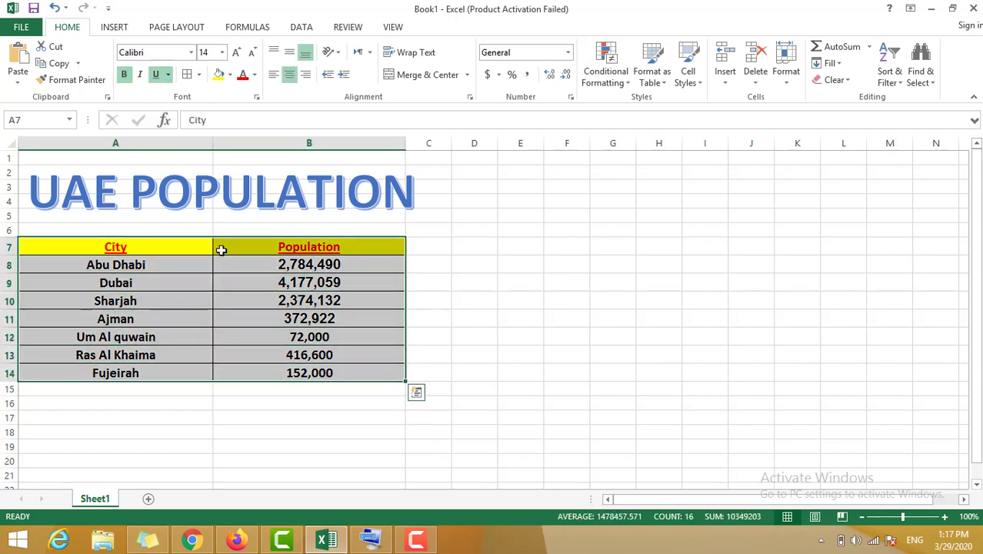
click(198, 74)
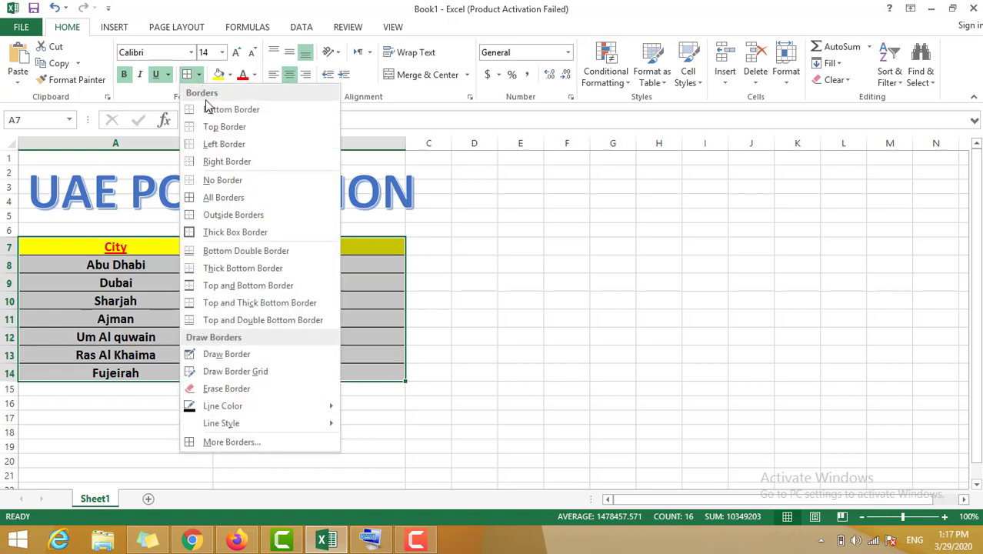
click(228, 198)
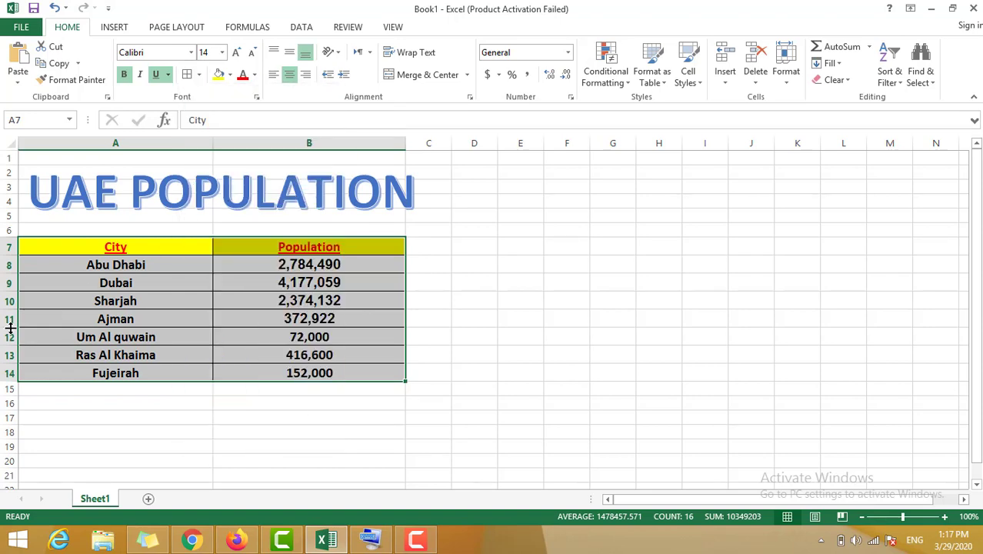
mouse_move(57, 424)
mouse_down()
mouse_move(57, 450)
mouse_move(59, 439)
mouse_up()
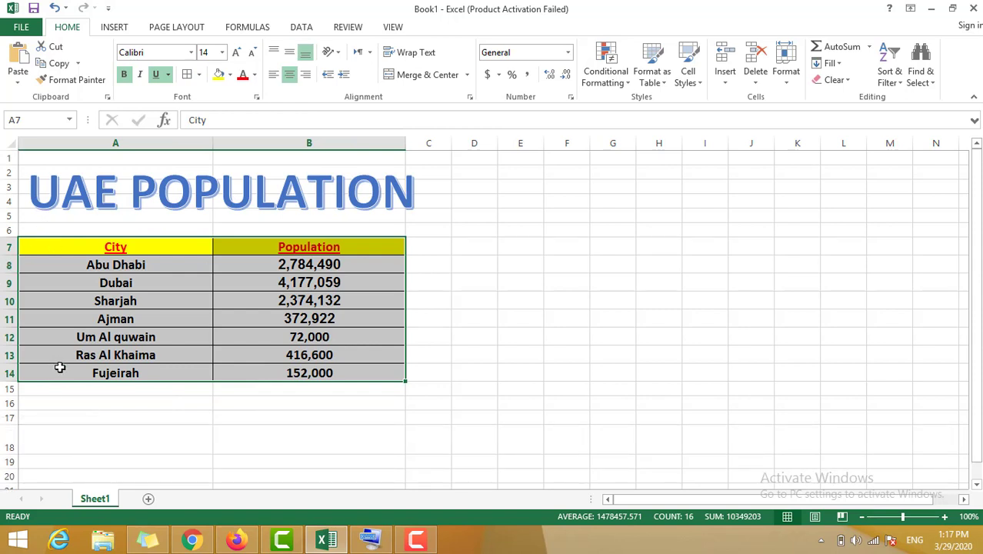
Apply All Borders to the empty cells H7:I14 beside the table as a demonstration.
click(690, 250)
drag(690, 249, 659, 375)
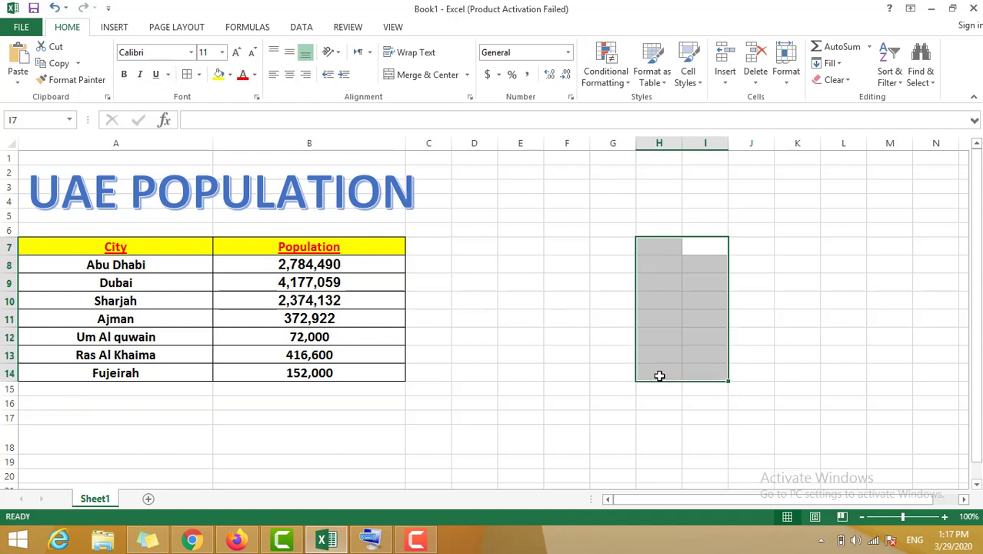
click(199, 75)
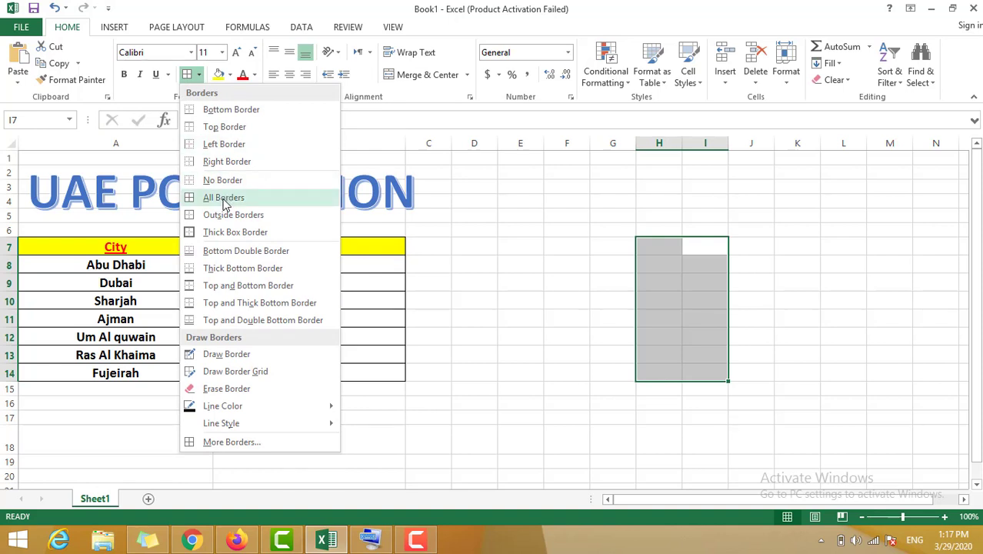
click(223, 198)
click(469, 300)
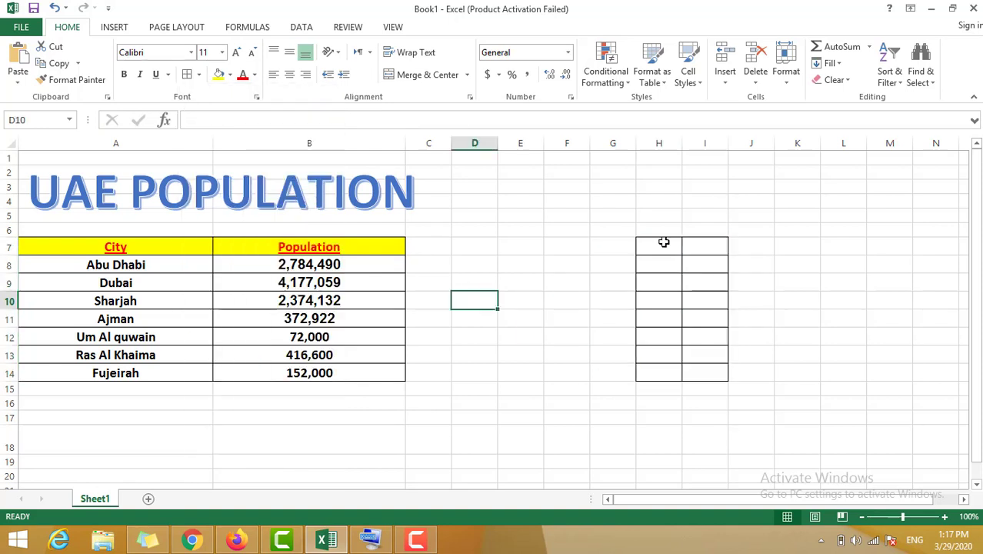
Remove the demonstration borders from H7:I15 with the No Border option.
drag(662, 242, 714, 393)
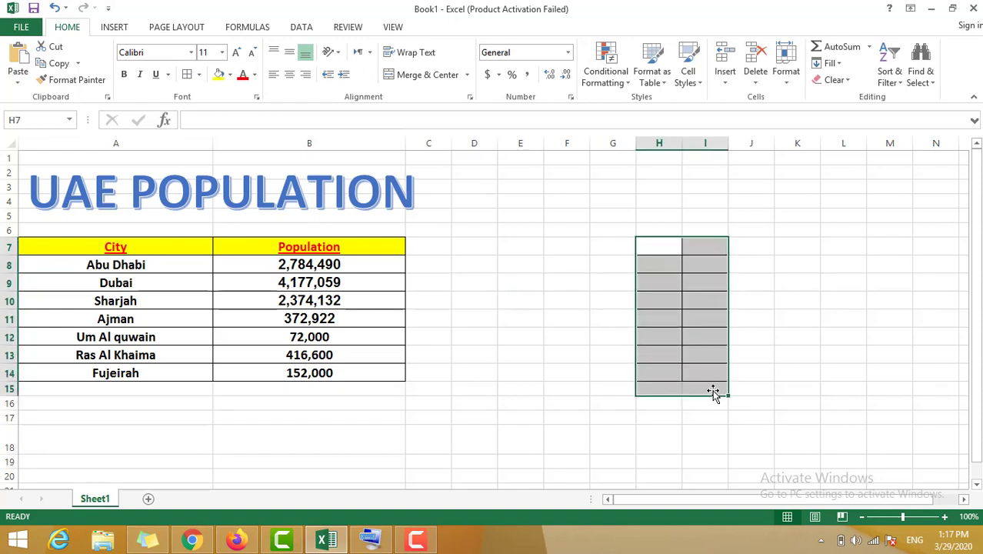
click(199, 74)
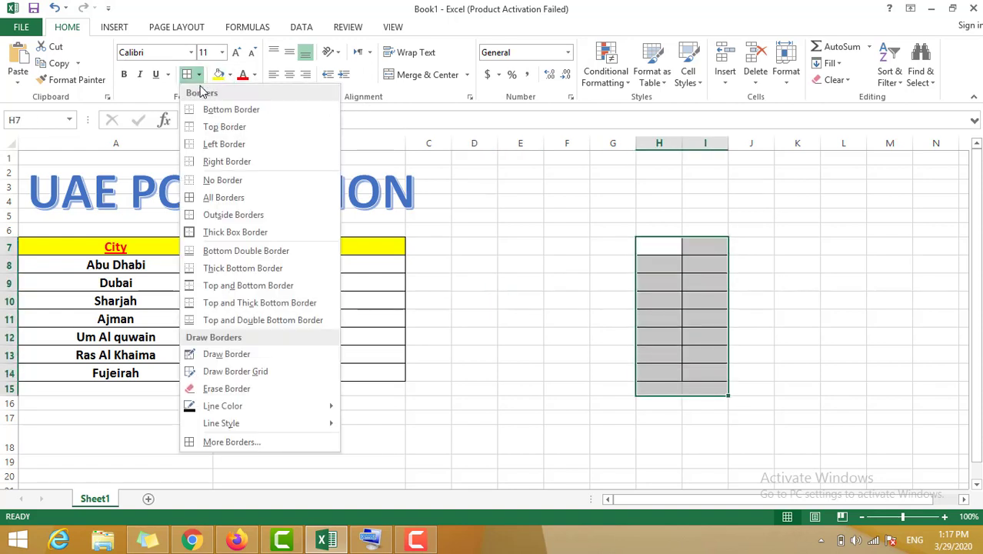
click(236, 181)
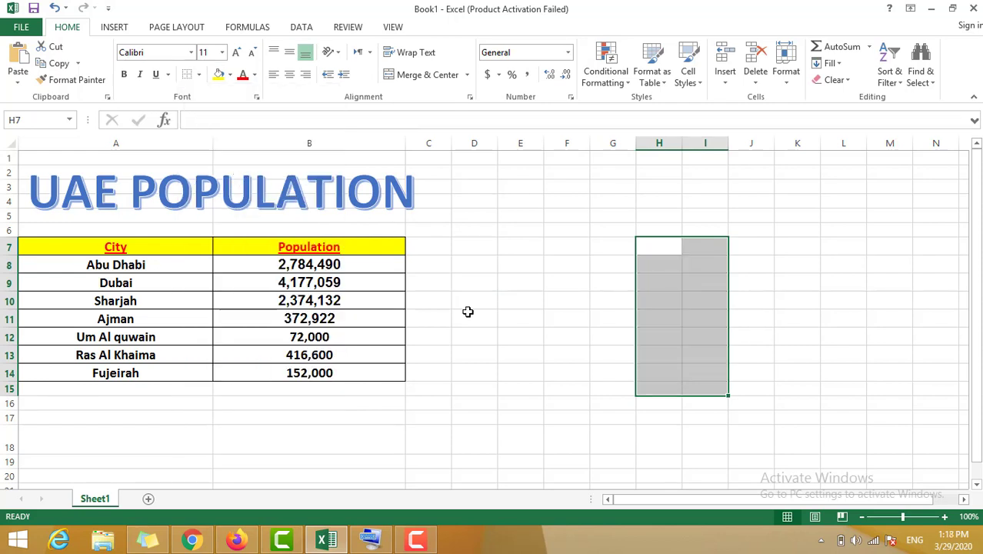
click(468, 312)
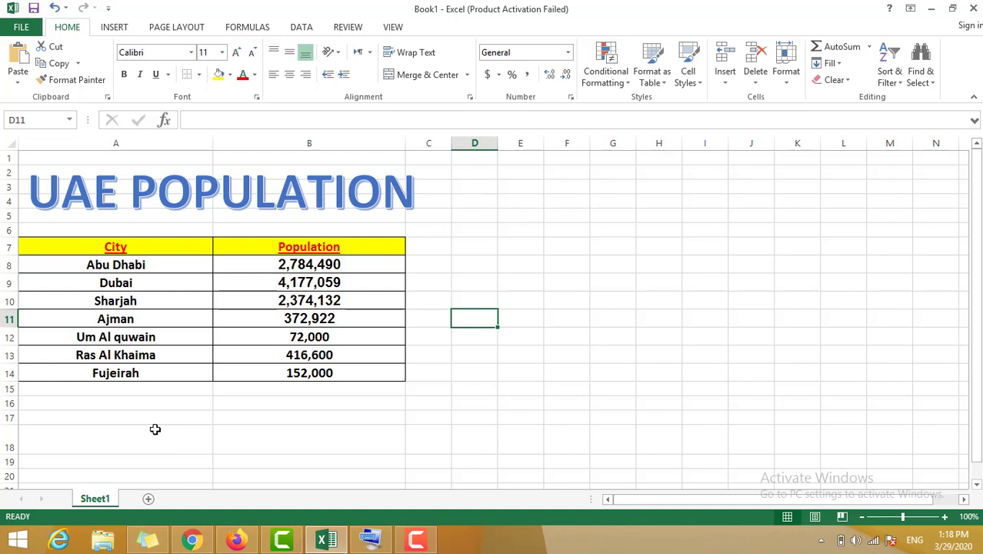
Search Bing's online pictures for "uae flag" and insert the first flag result into the sheet.
click(112, 28)
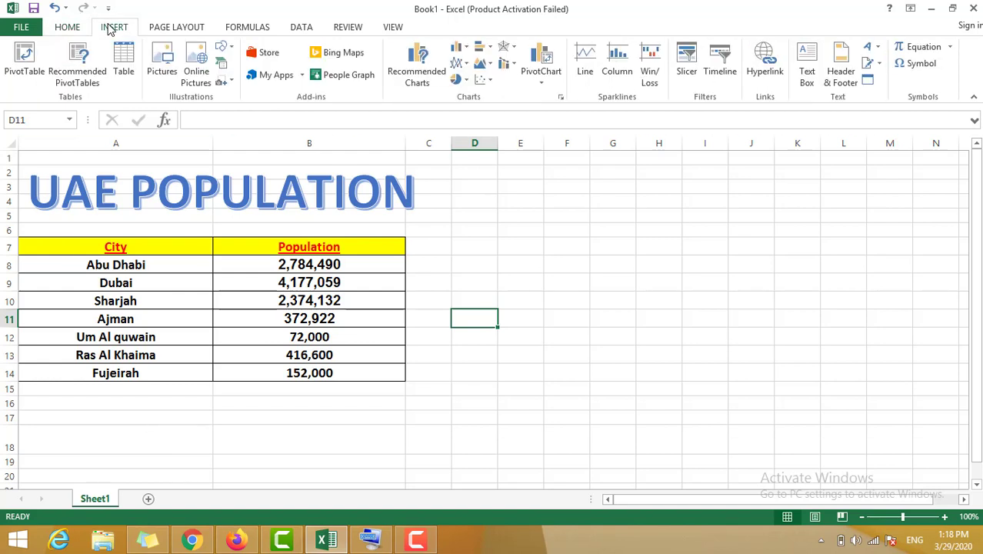
click(198, 61)
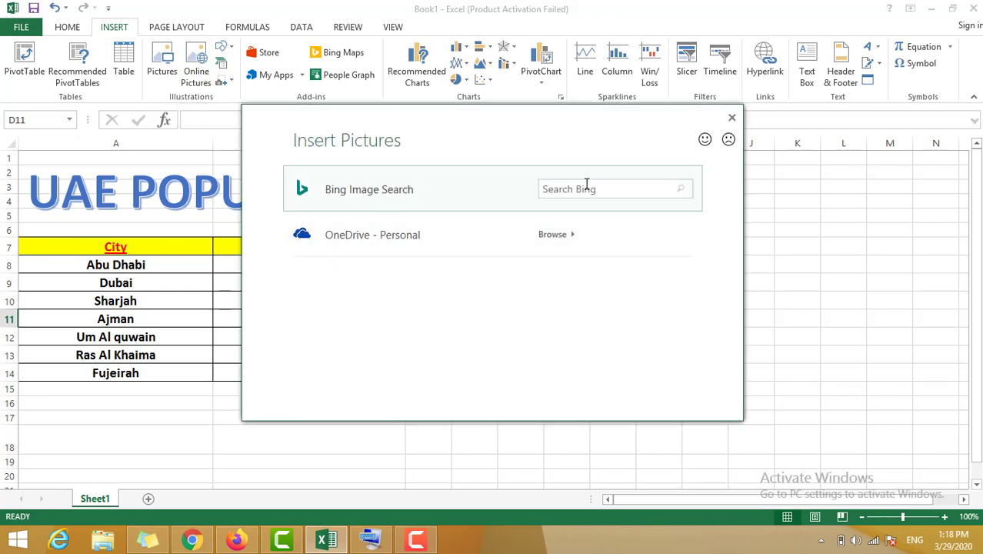
click(588, 187)
text(uae flag)
key(Return)
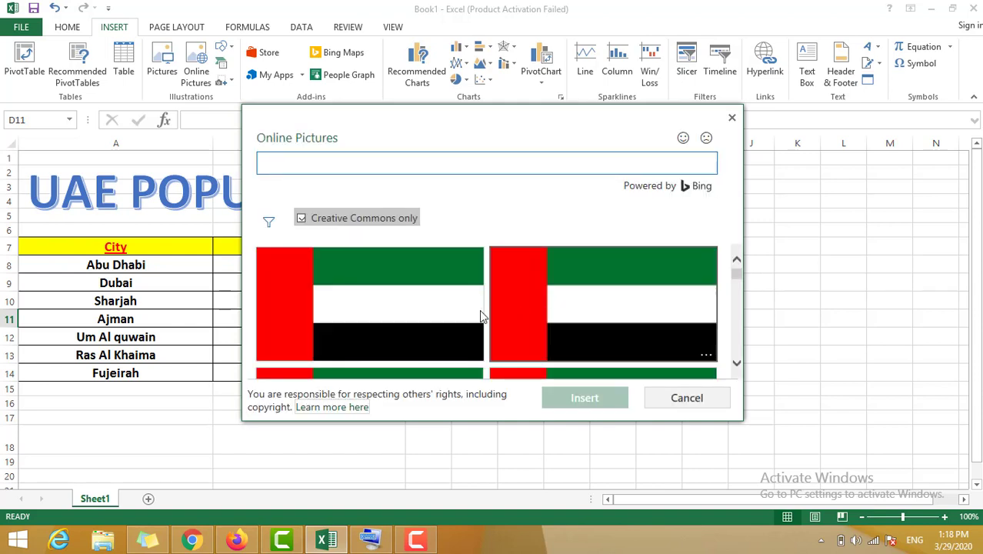
click(444, 306)
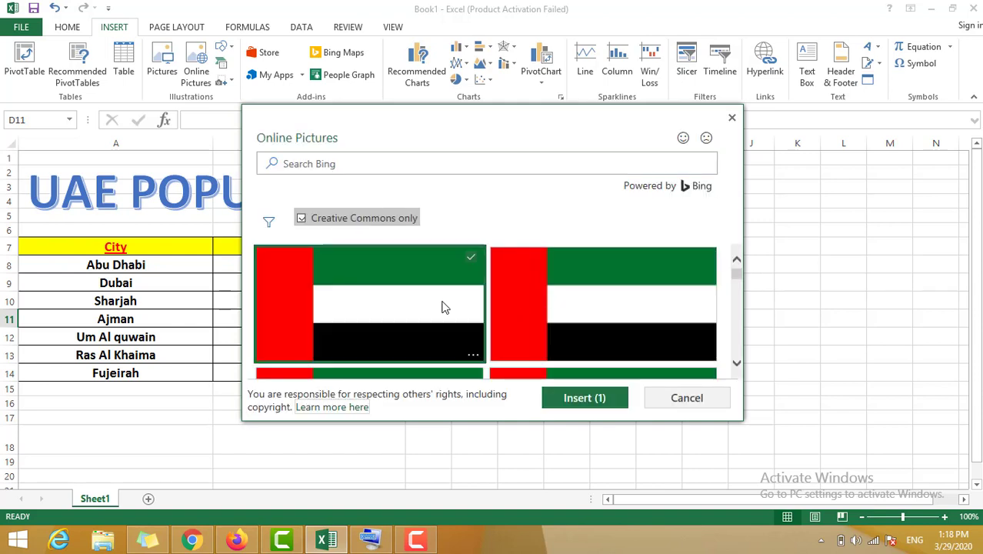
click(591, 399)
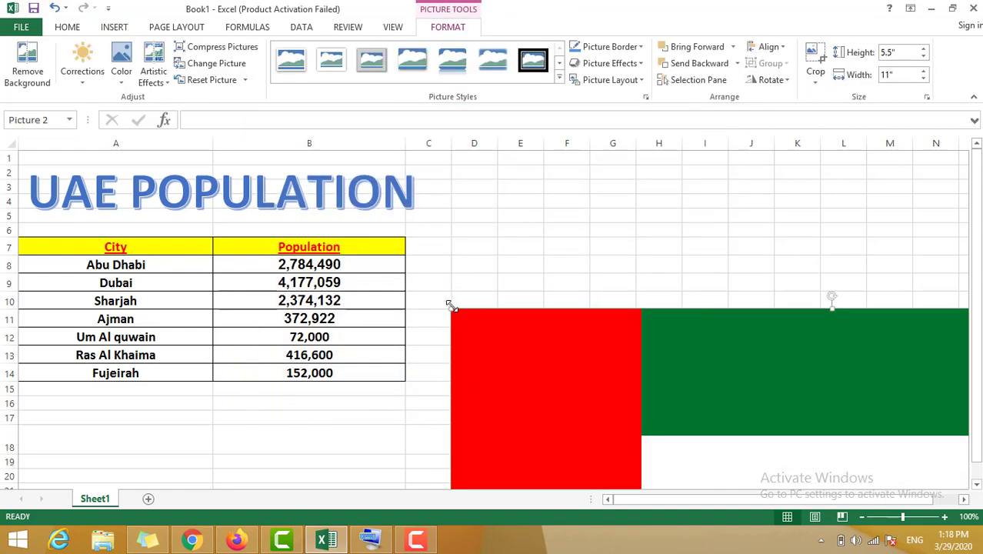
Shrink the flag picture to about 1.98" high by 3.96" wide and place it below the table across columns A and B.
drag(450, 305, 718, 456)
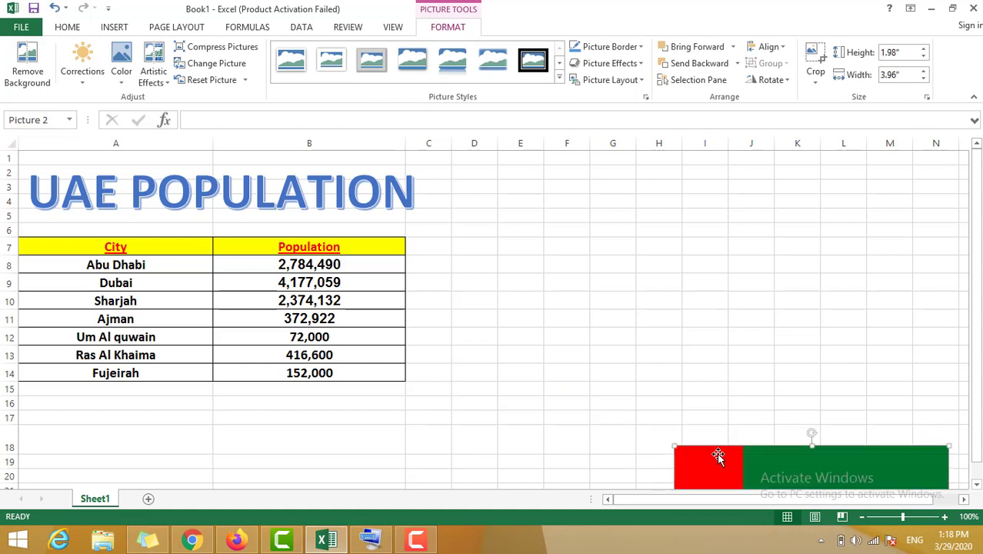
drag(638, 460, 112, 520)
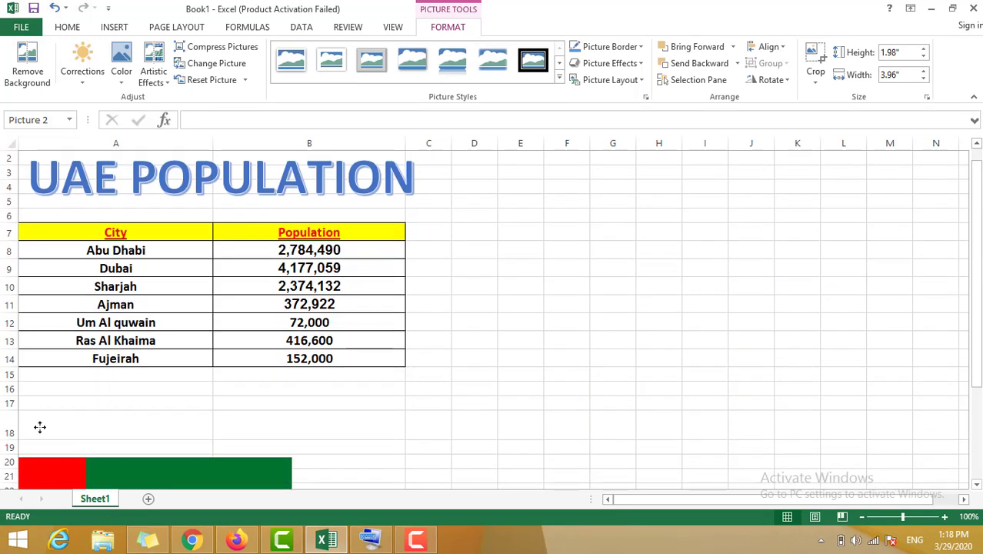
drag(61, 465, 113, 399)
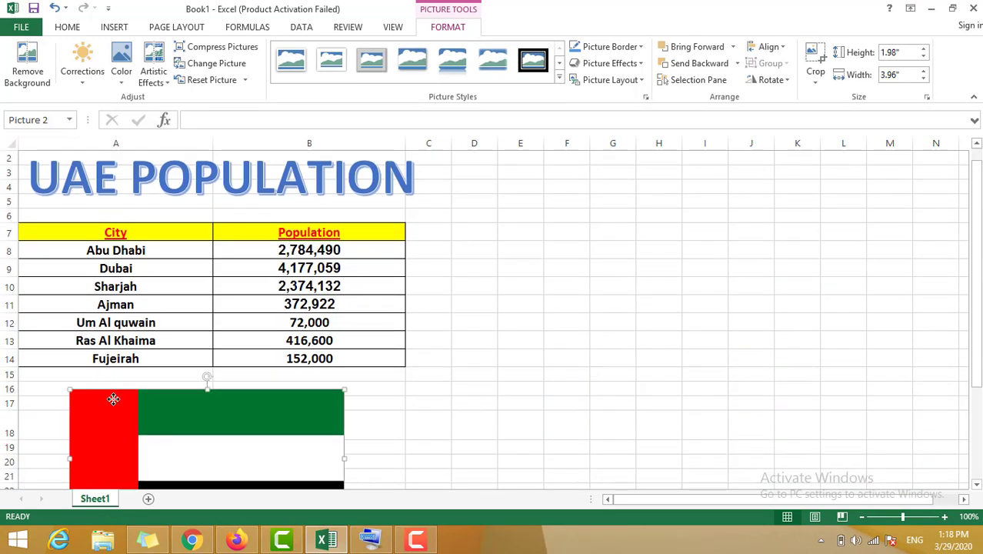
Enter a "Done By" line with the student's name and class 3G in cell A26, below the flag.
click(433, 417)
scroll(434, 408, down, 2)
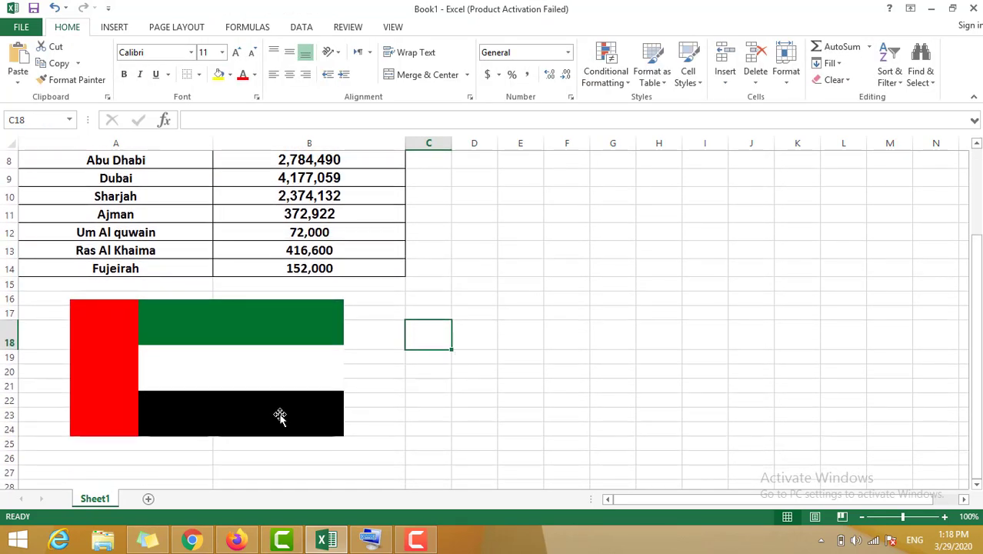
click(129, 455)
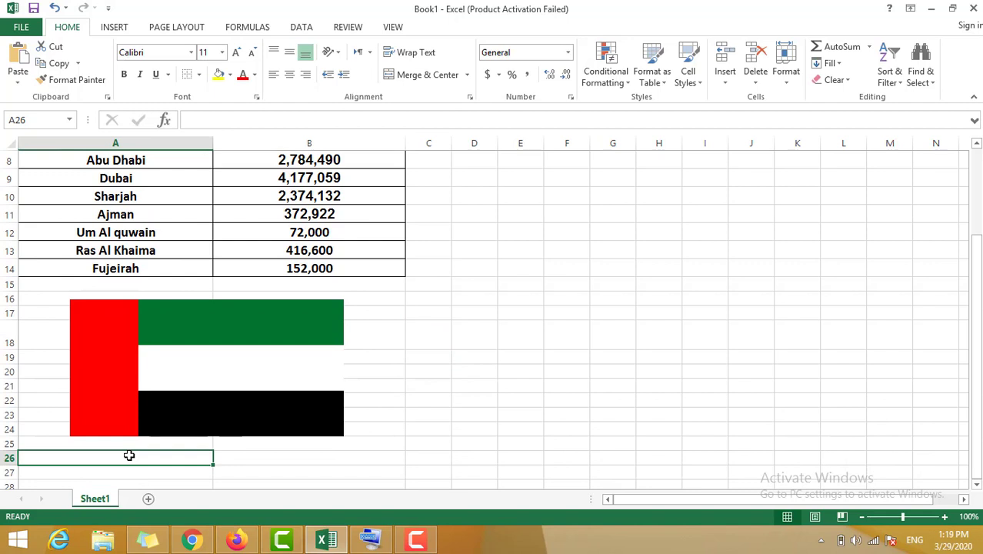
text(Don)
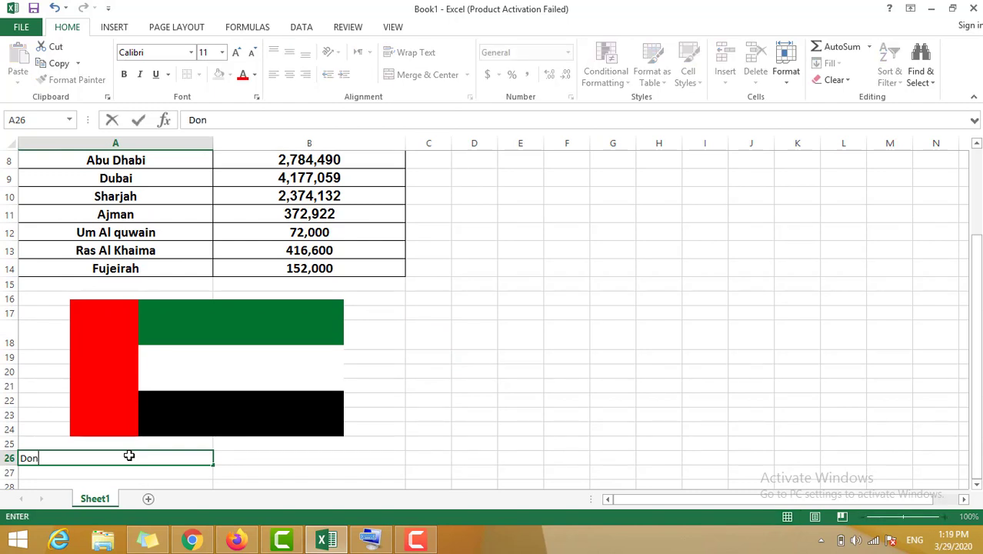
text(e By Ali)
text(3G)
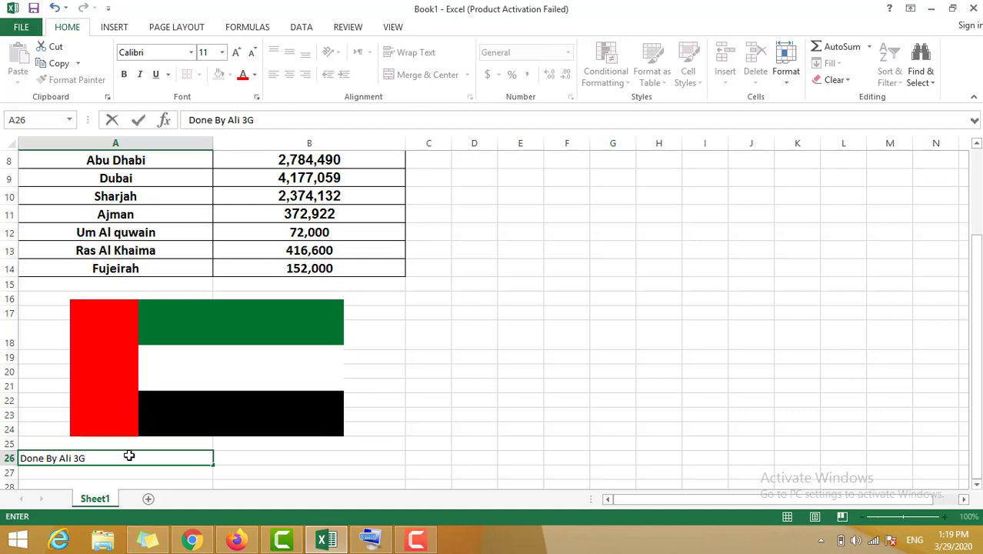
Save the workbook as UAE Population in the student's class 3G folder inside Documents.
scroll(246, 346, up, 3)
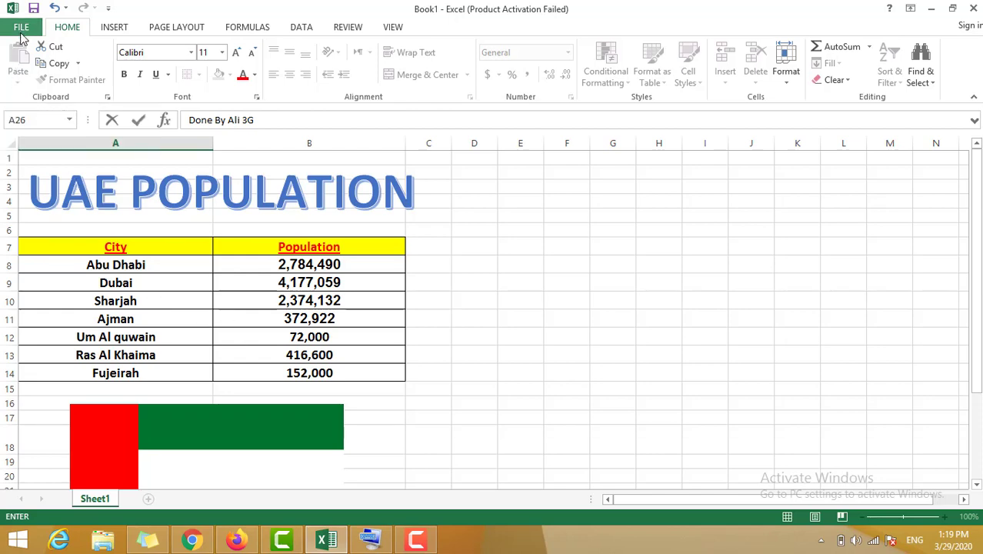
click(22, 31)
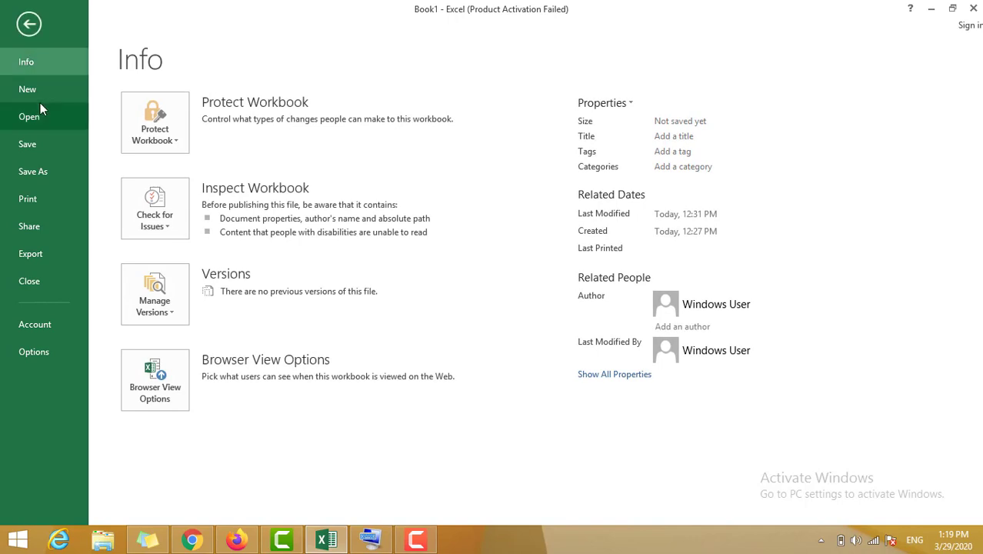
key(Escape)
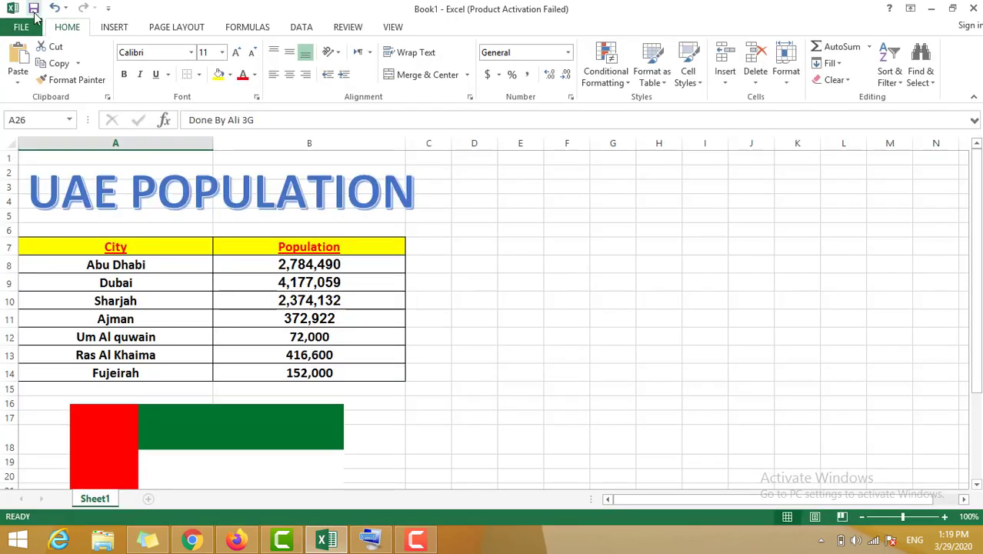
click(34, 9)
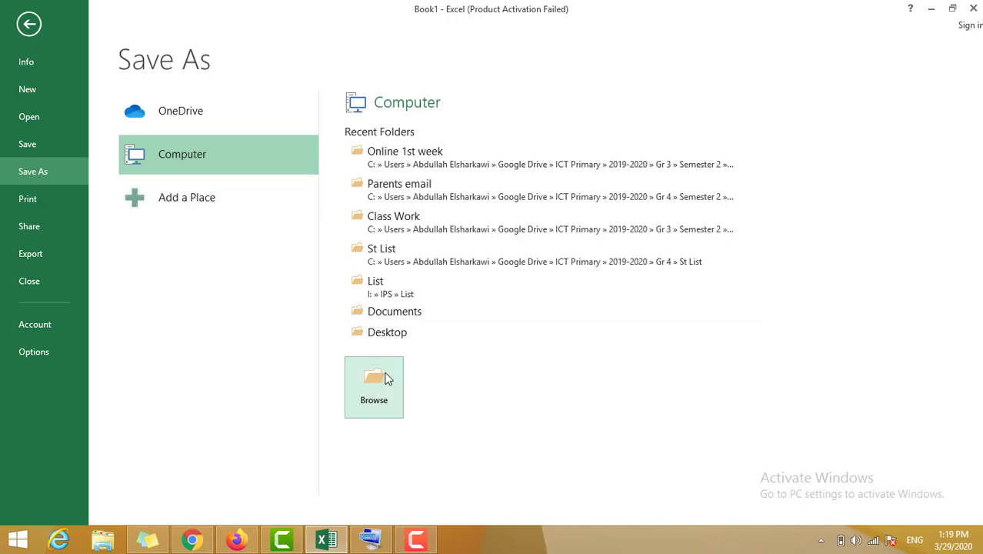
click(370, 394)
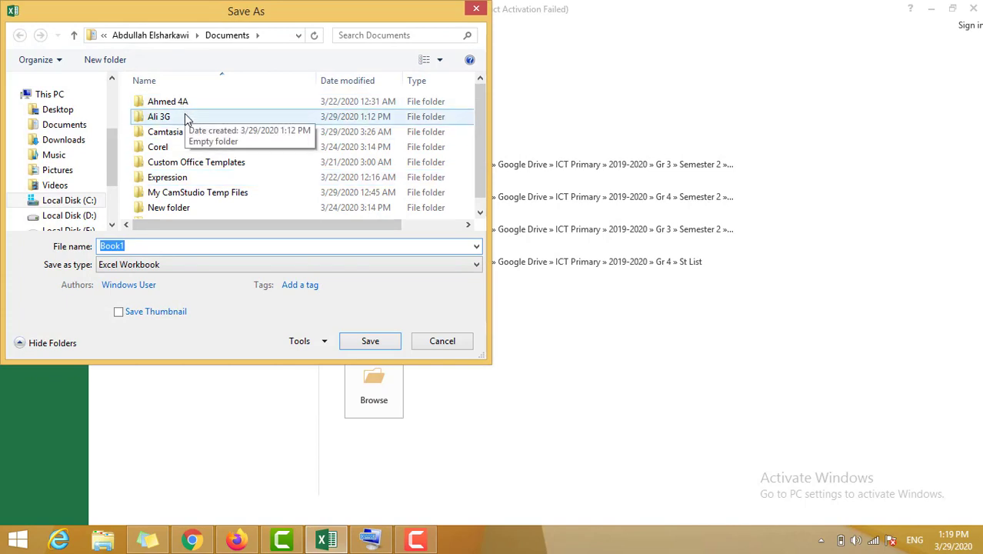
double_click(185, 116)
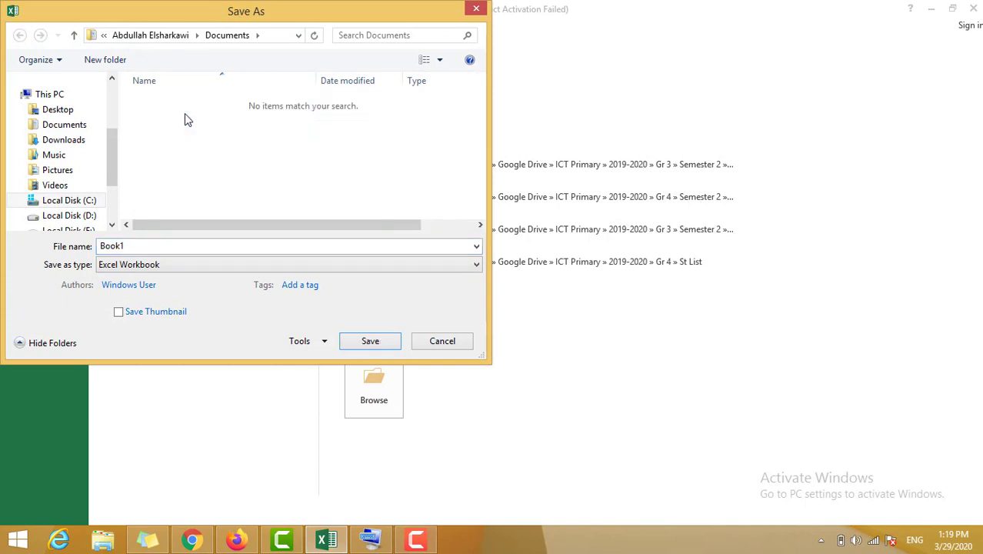
double_click(162, 245)
key(BackSpace)
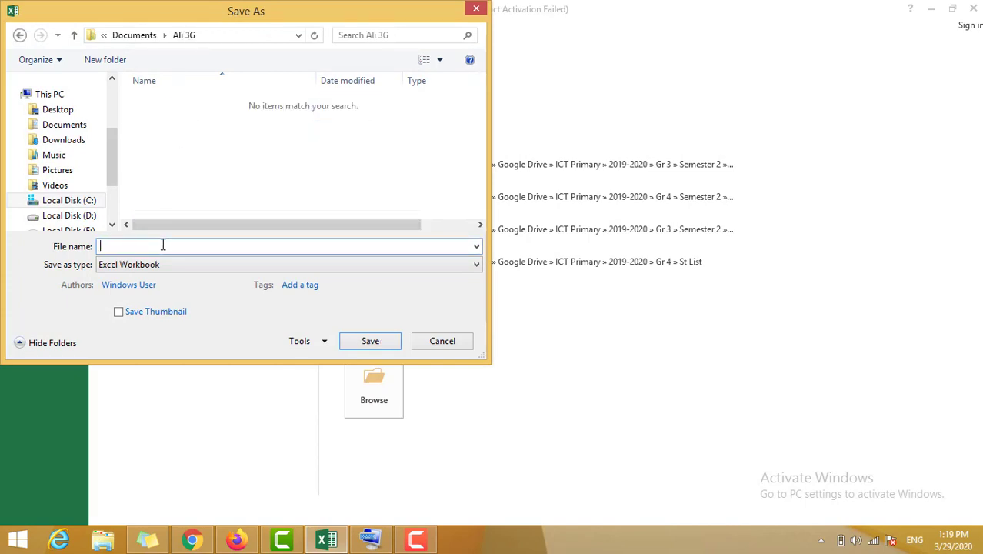
text(UAE Population)
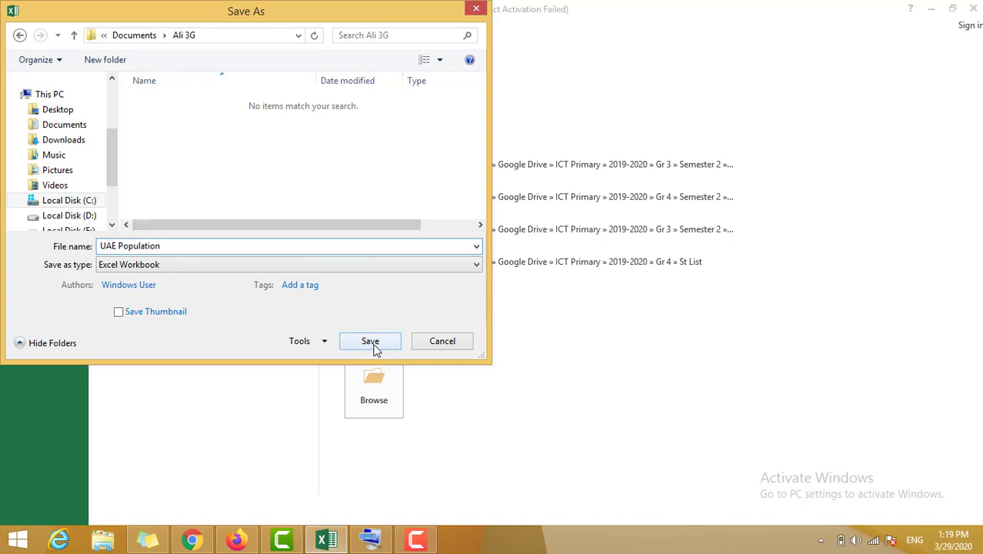
click(373, 345)
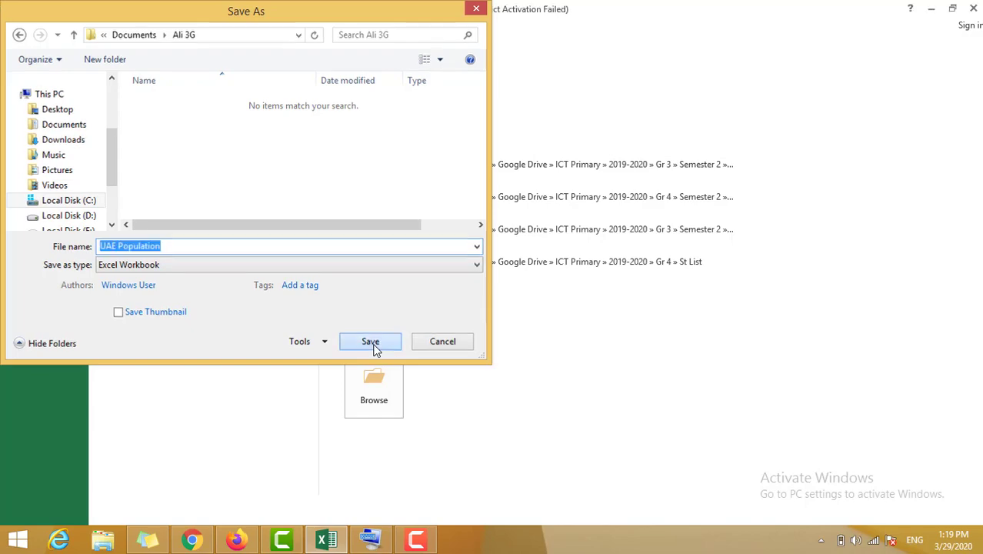
Look over the finished sheet from title to credit line and close the workbook.
scroll(375, 346, down, 6)
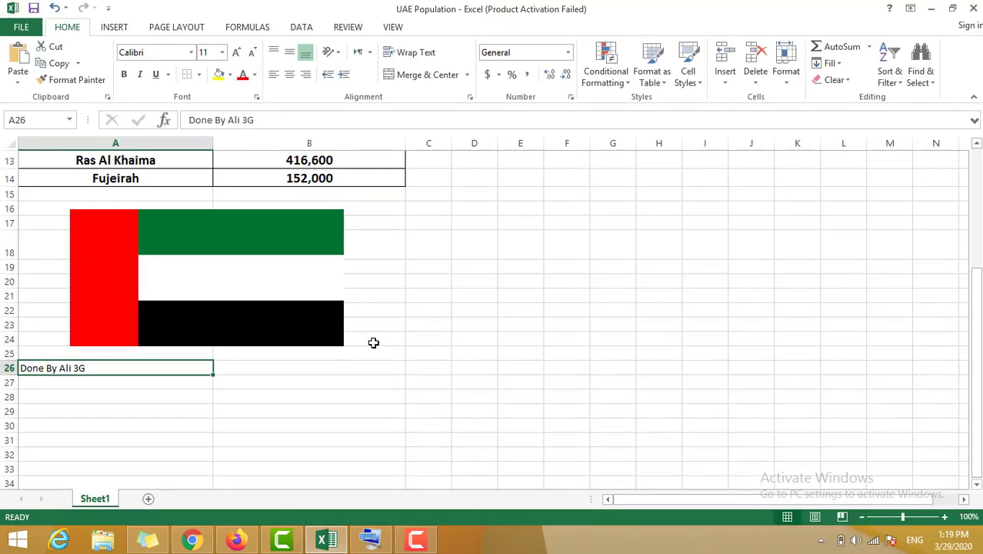
scroll(372, 343, up, 3)
scroll(373, 343, up, 3)
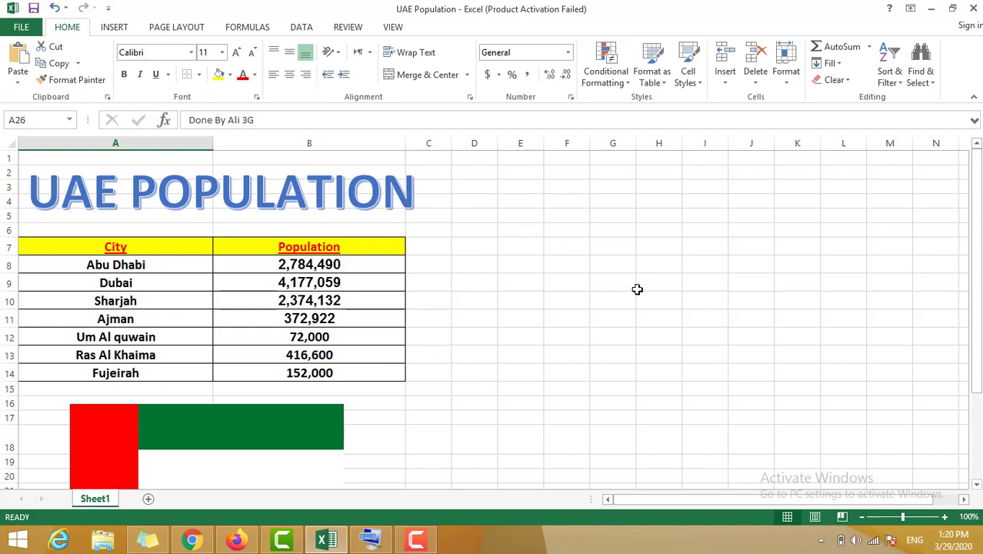
click(974, 9)
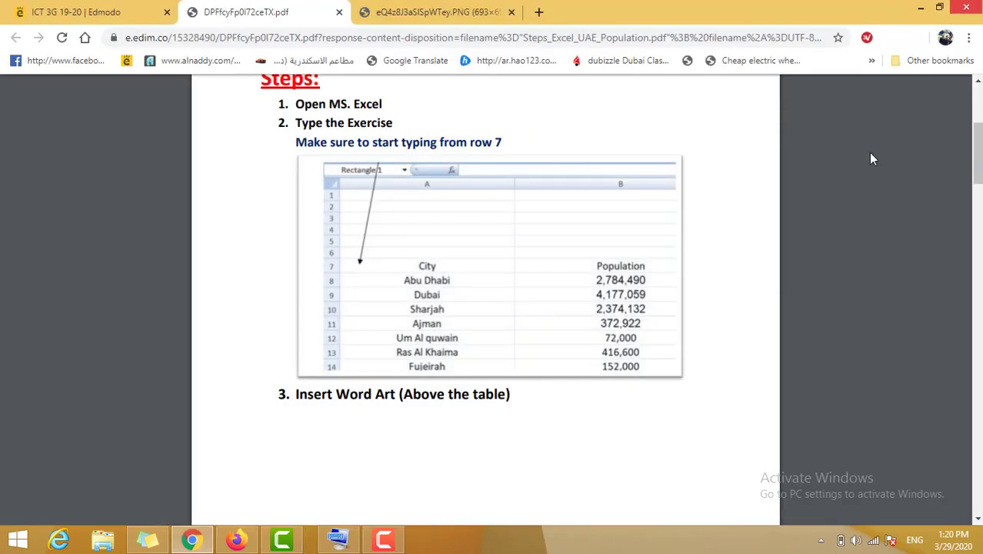
Switch to the Edmodo class page in Chrome and open the assignment "1st Period Online Grade 3 - UAE Population".
click(72, 12)
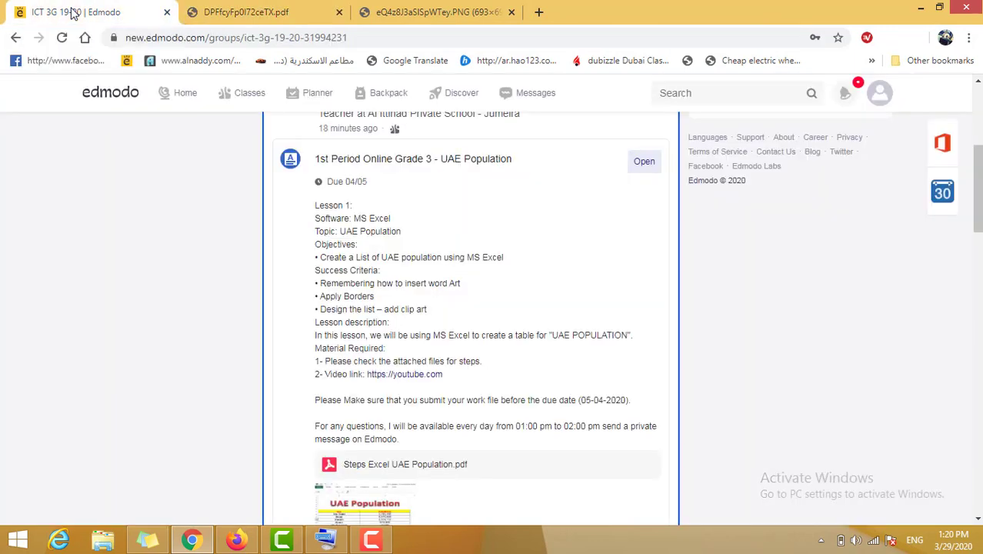
scroll(483, 214, up, 3)
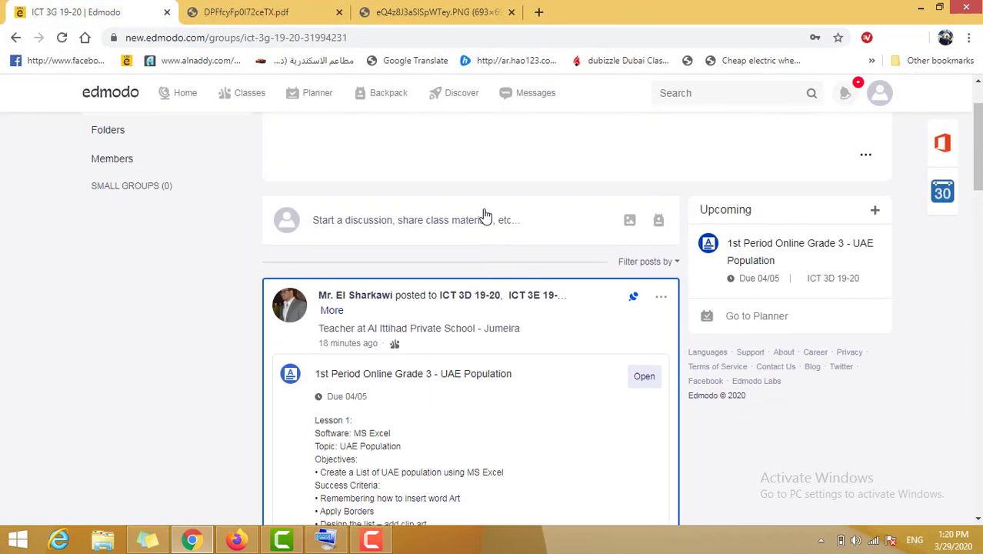
scroll(483, 216, up, 1)
scroll(422, 460, down, 3)
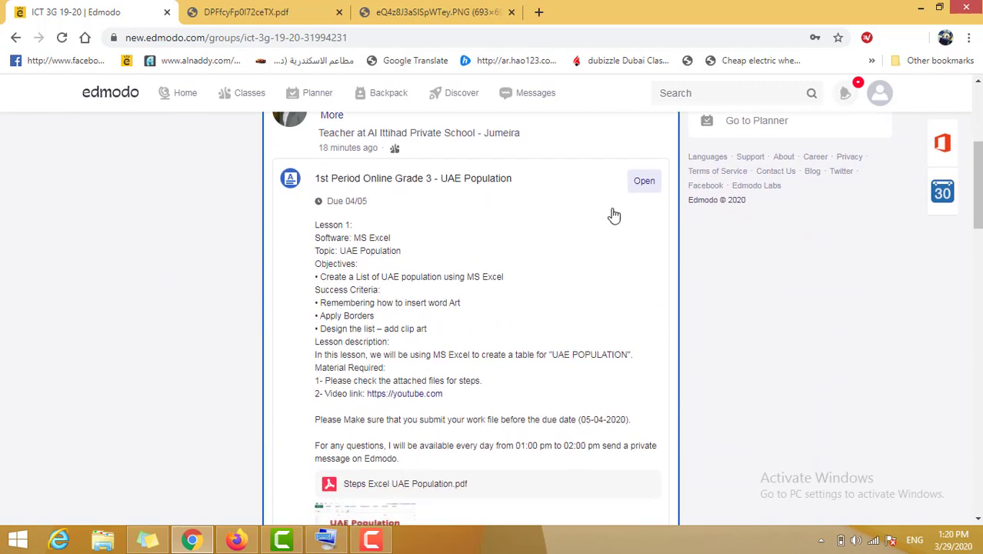
click(643, 190)
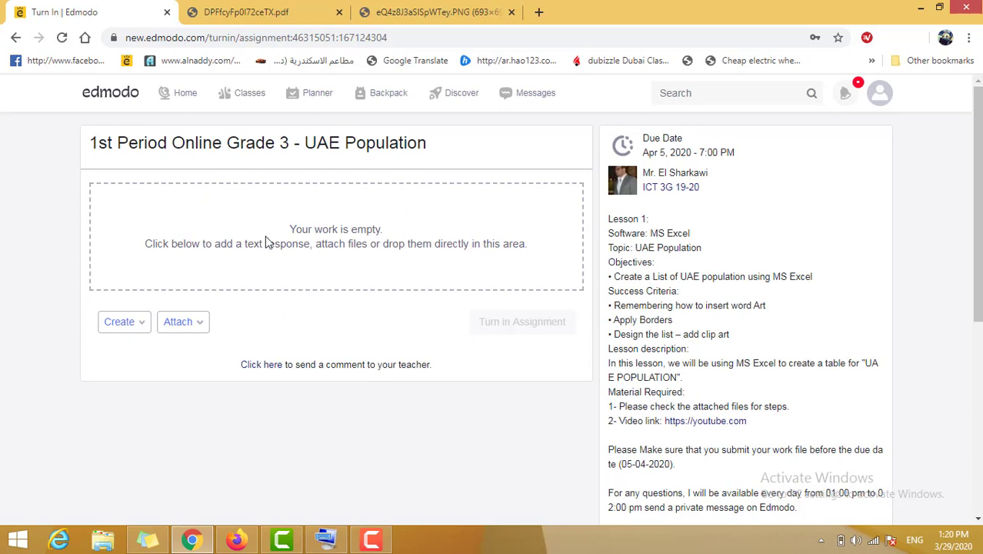
Create a blank online Excel worksheet as the assignment response and close its editor.
click(198, 326)
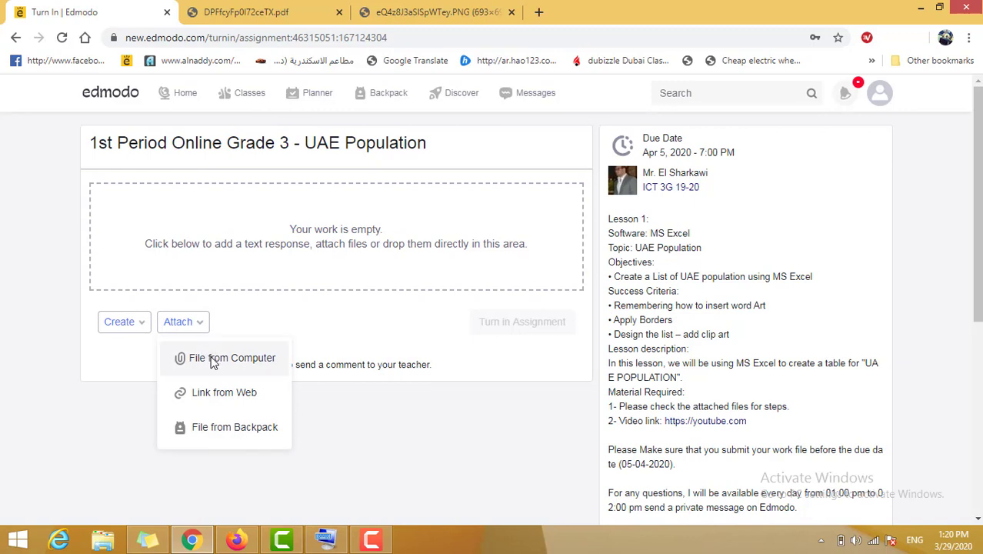
click(275, 319)
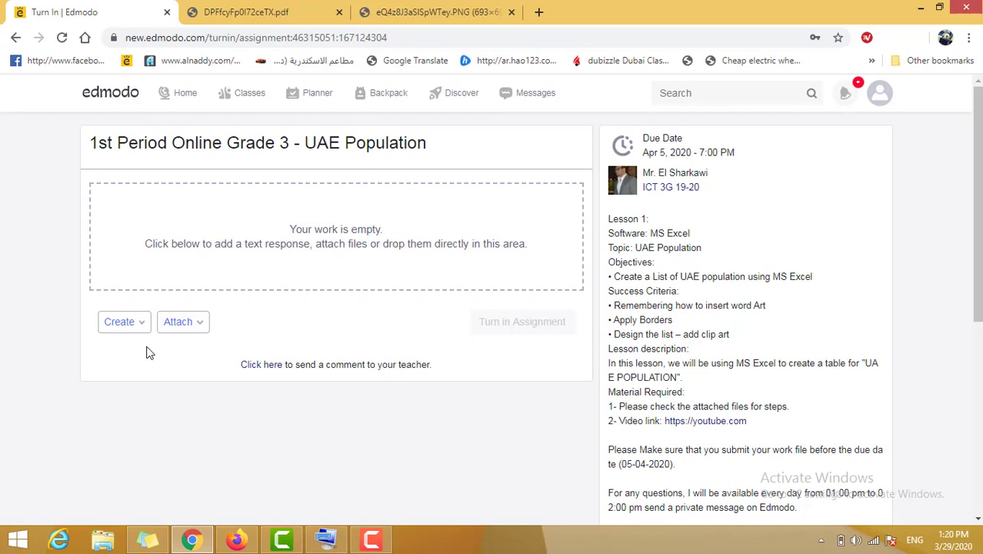
click(139, 333)
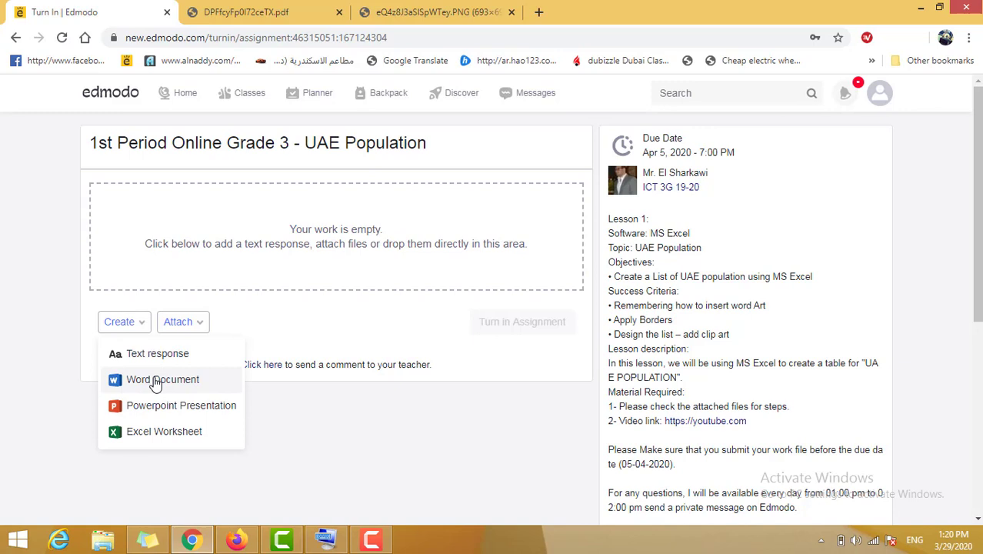
click(174, 437)
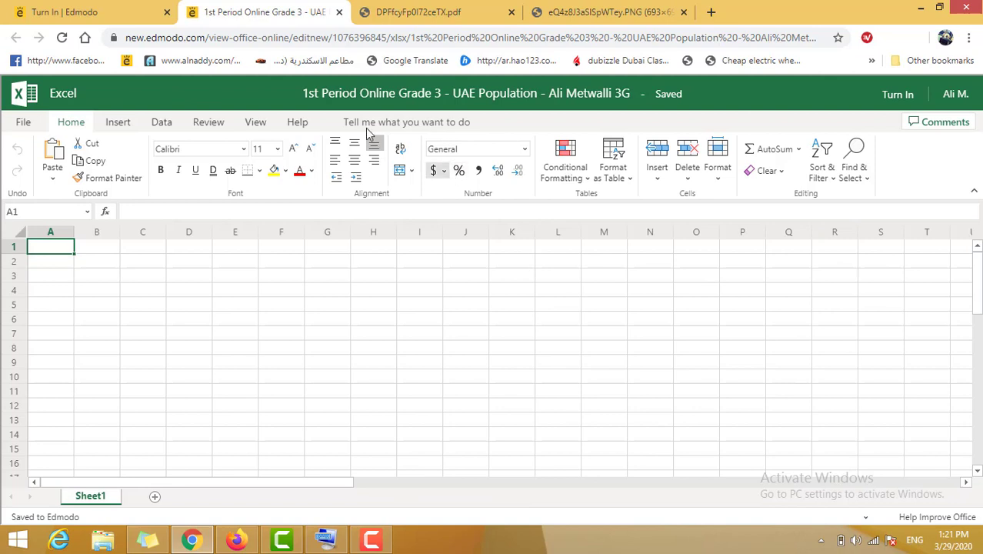
click(339, 13)
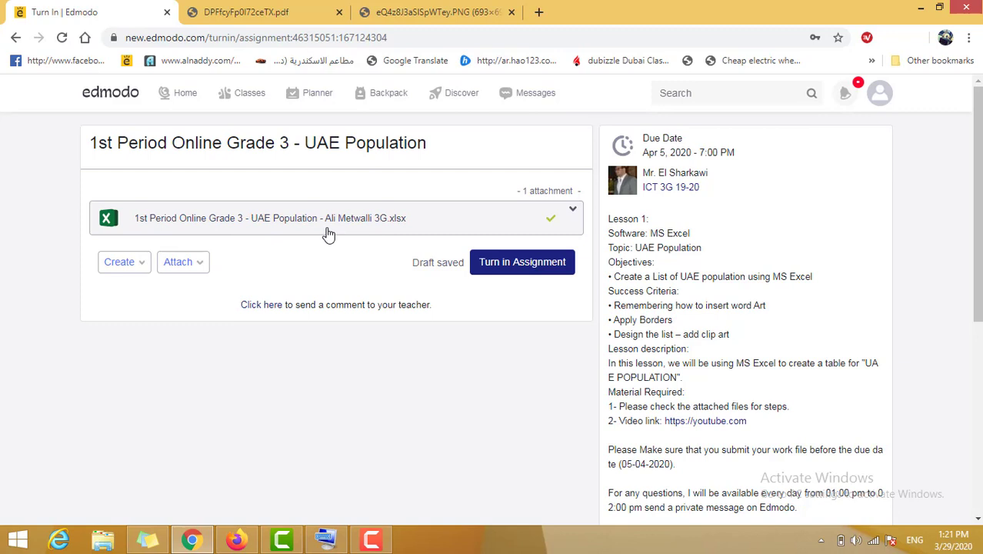
Attach the saved UAE Population workbook from the student's folder in Documents to the assignment.
click(195, 275)
click(201, 293)
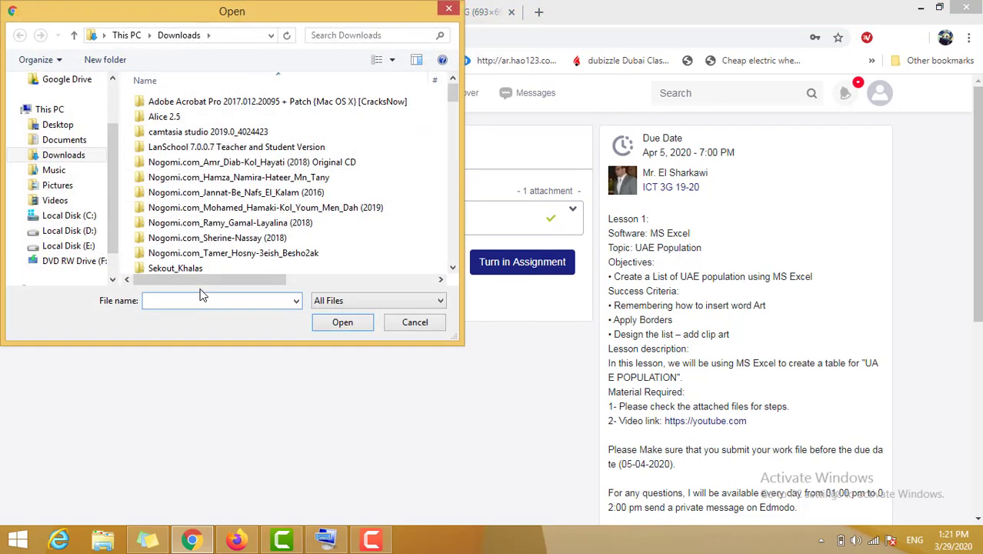
click(68, 142)
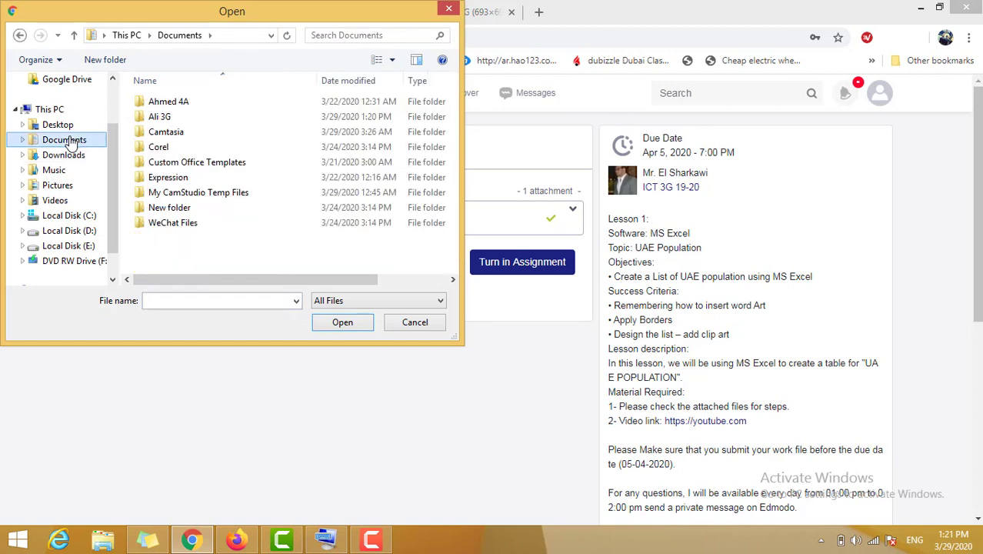
click(171, 120)
double_click(171, 120)
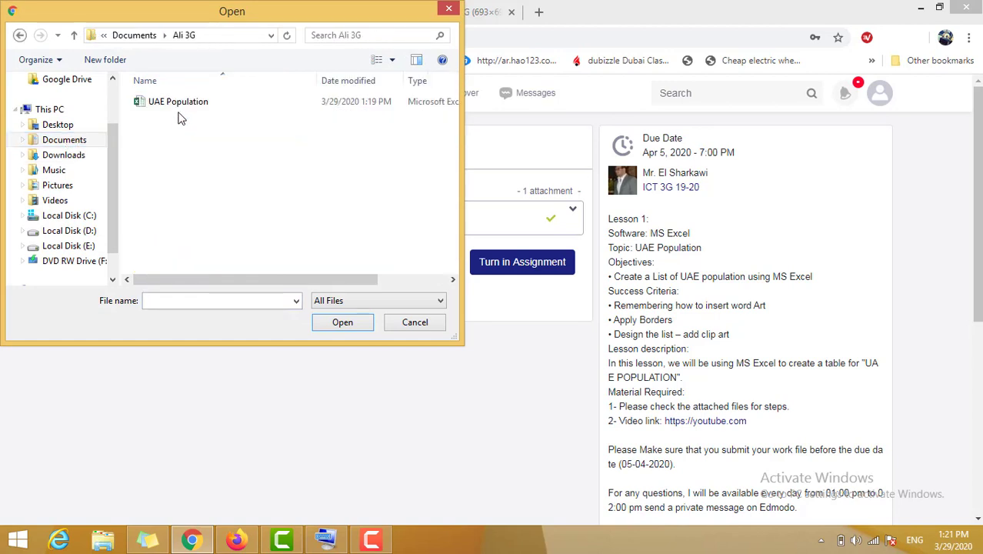
click(183, 106)
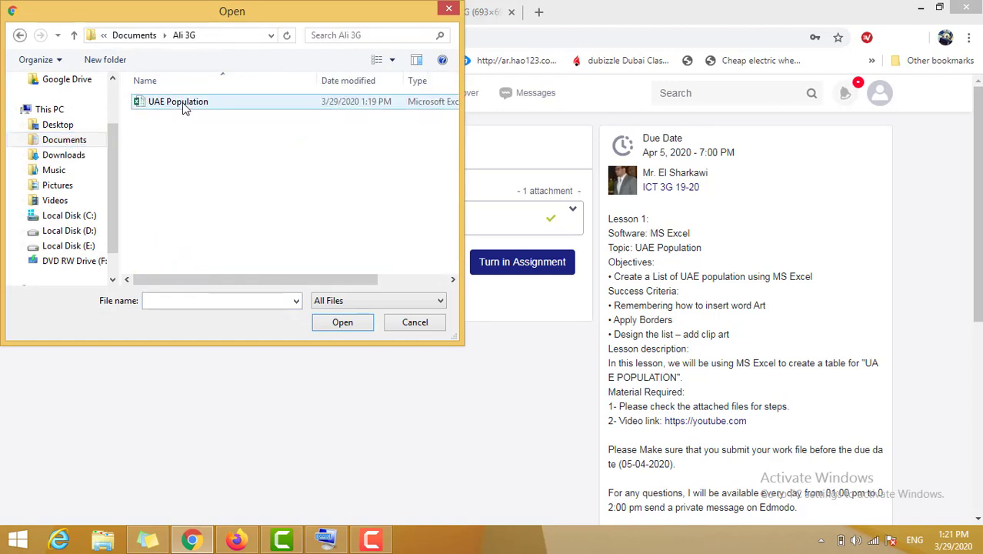
click(352, 320)
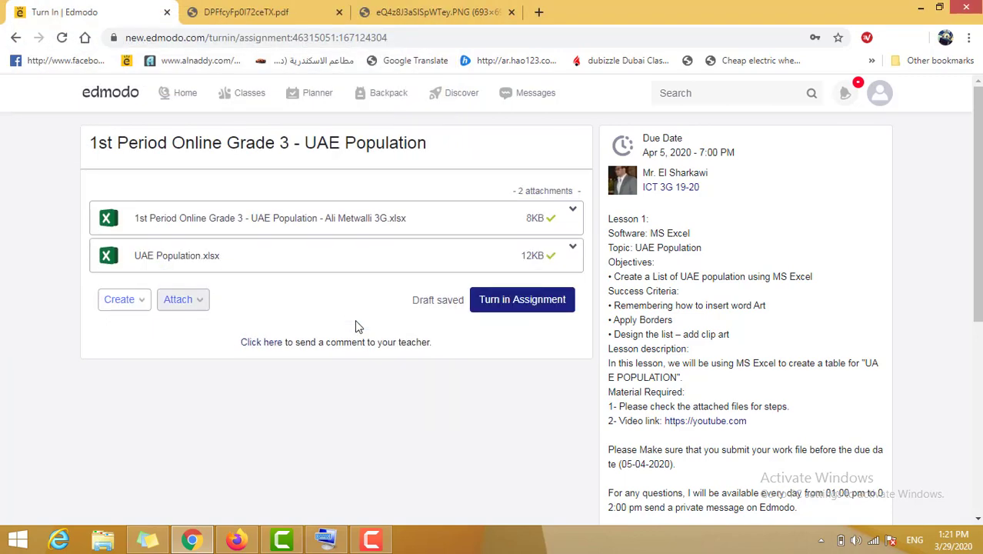
Start turning in the assignment and dismiss the confirmation without submitting.
click(508, 308)
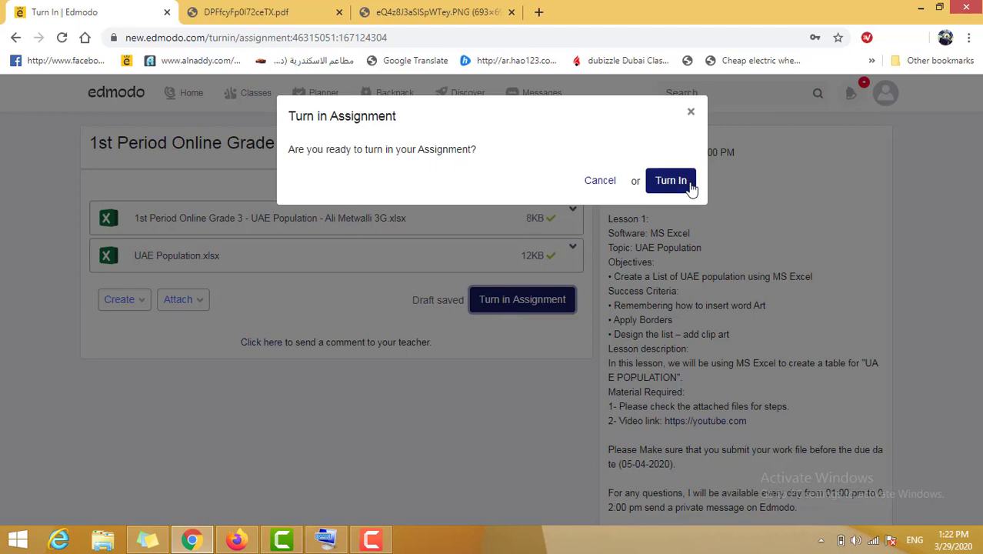
click(691, 114)
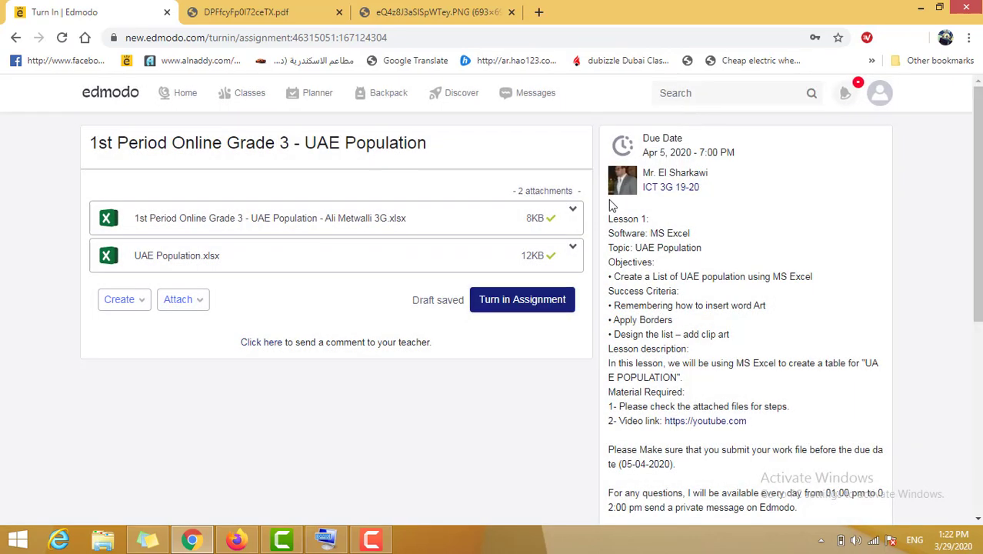
Remove the blank online worksheet and UAE Population.xlsx from the assignment's attachments.
click(571, 219)
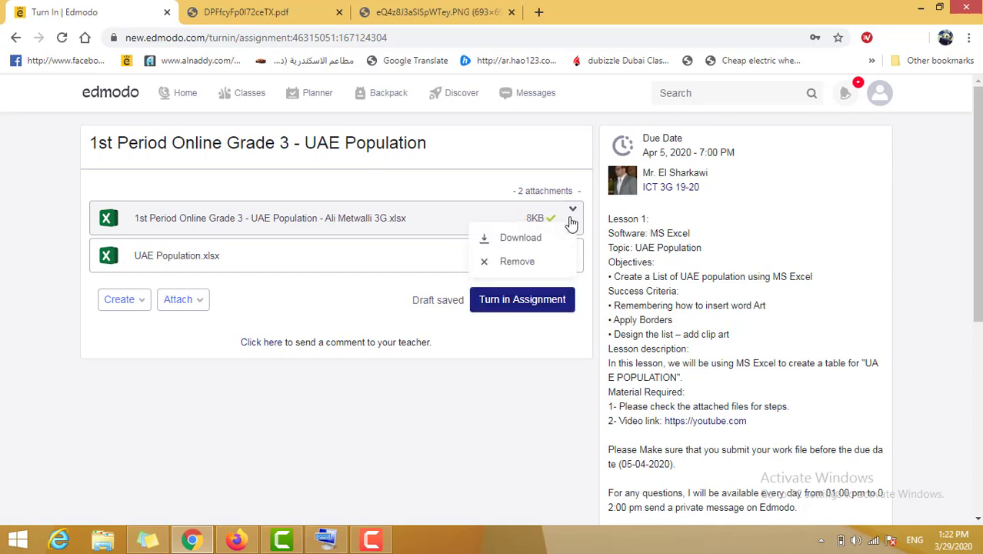
click(511, 262)
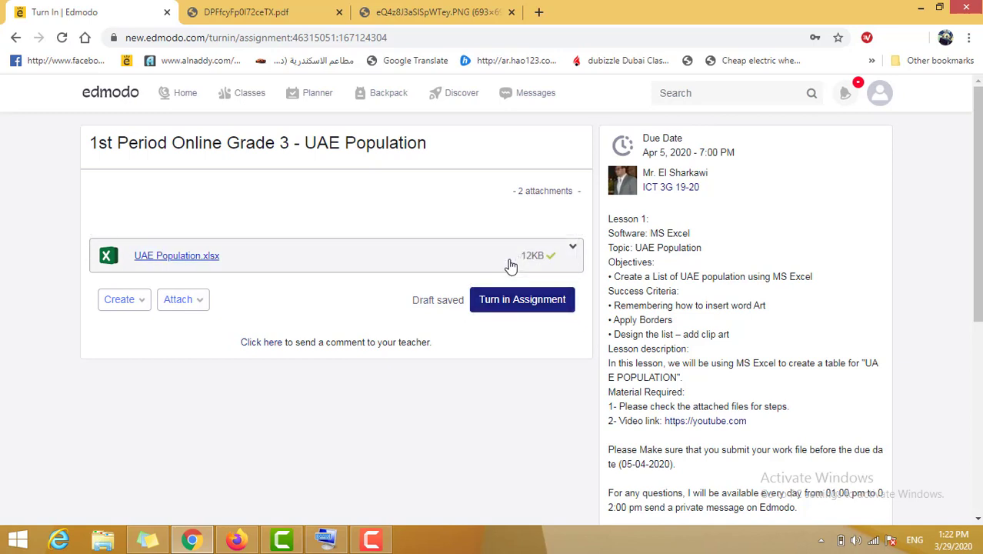
click(571, 212)
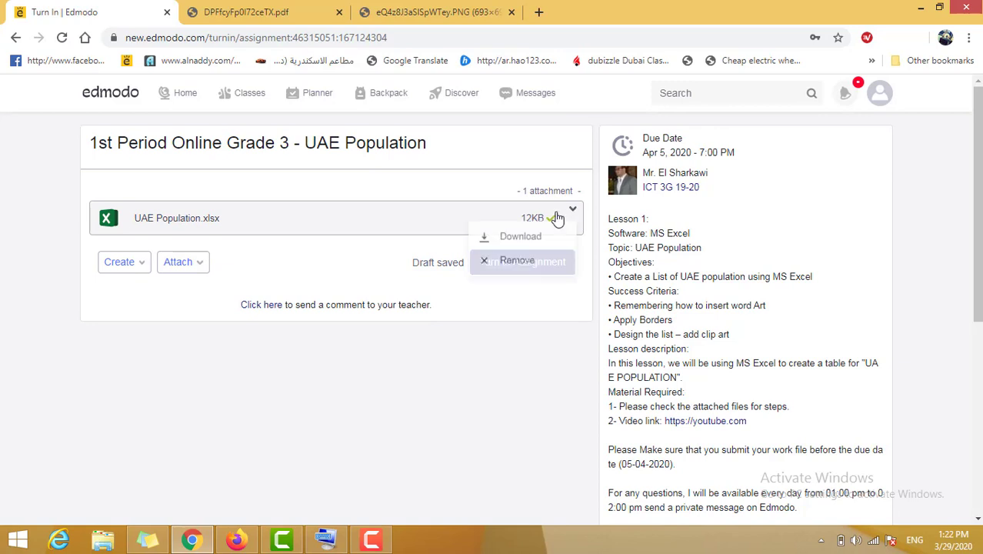
click(517, 263)
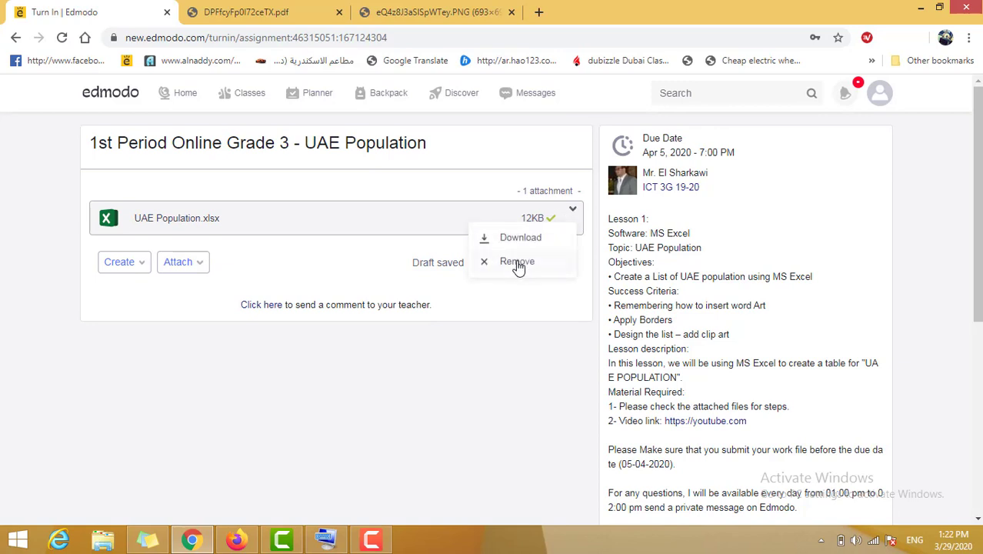